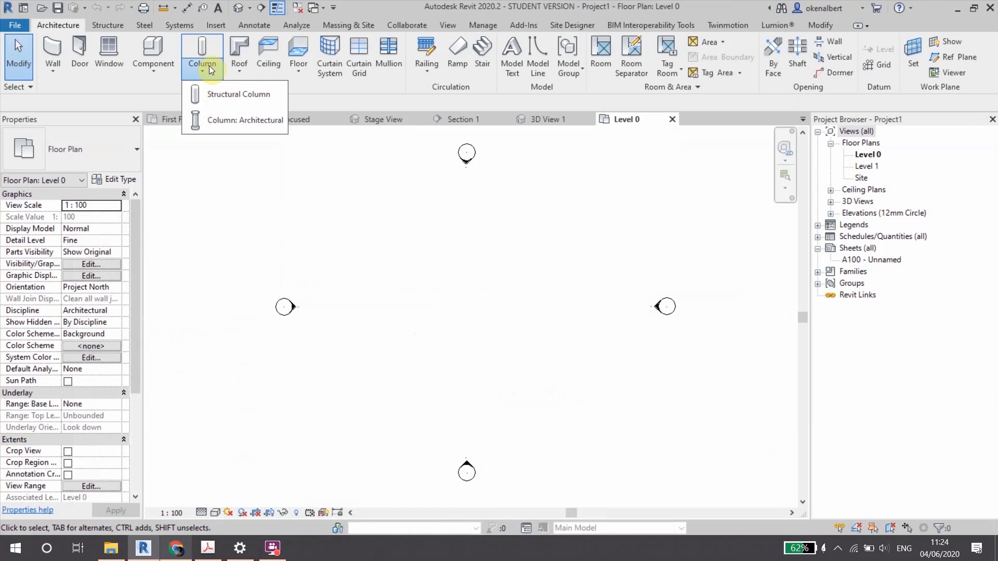
Start an architectural column and duplicate the 450x600mm rectangular type under the name 200x200mm
{"action": "left_click", "coordinate": [222, 120]}
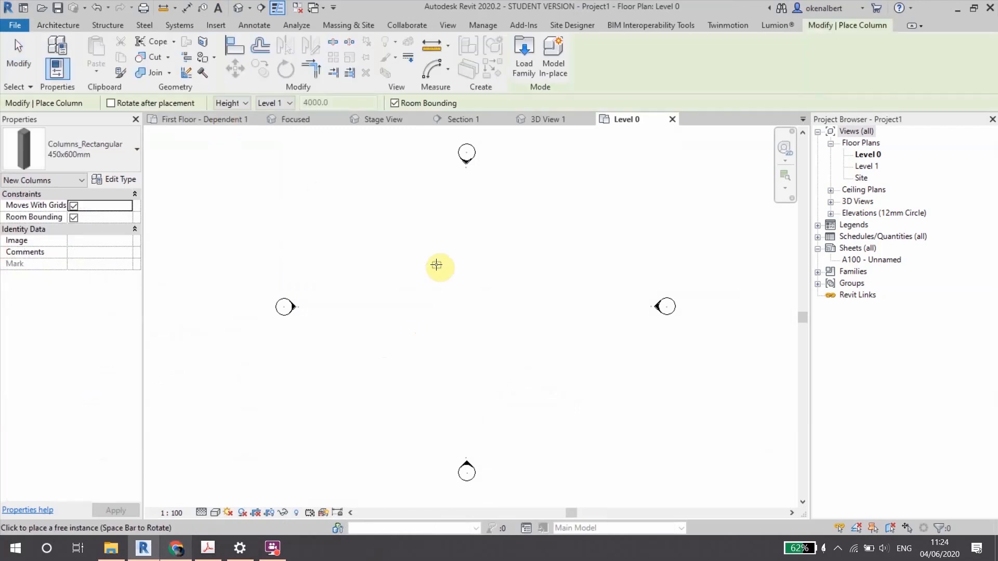
{"action": "left_click", "coordinate": [105, 150]}
{"action": "left_click", "coordinate": [105, 149]}
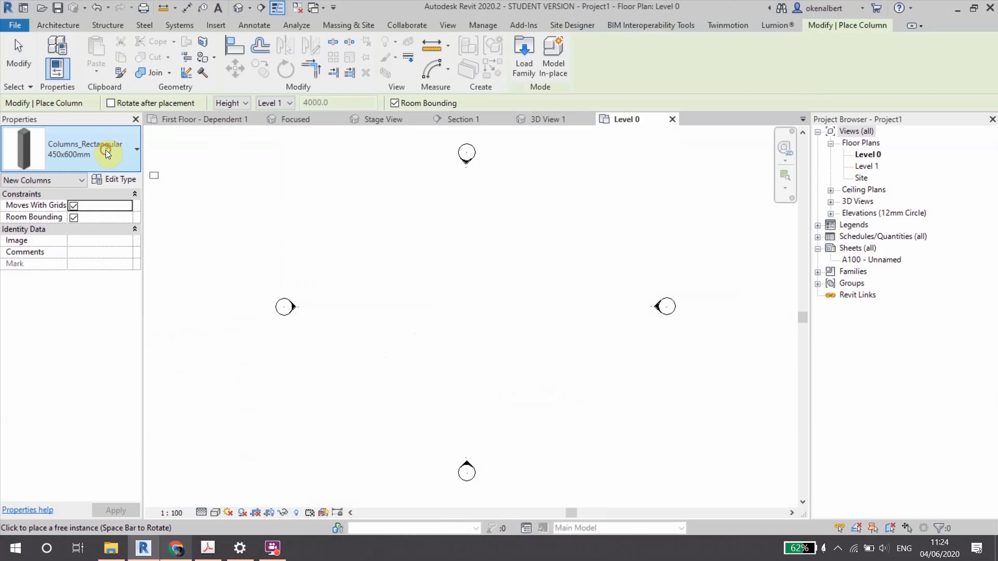
{"action": "left_click", "coordinate": [117, 178]}
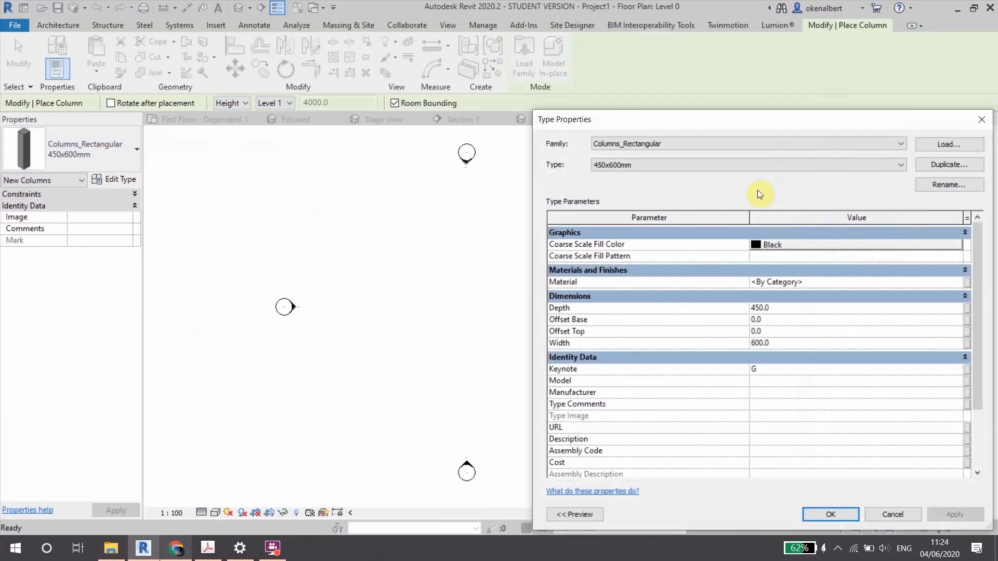
{"action": "left_click", "coordinate": [933, 162]}
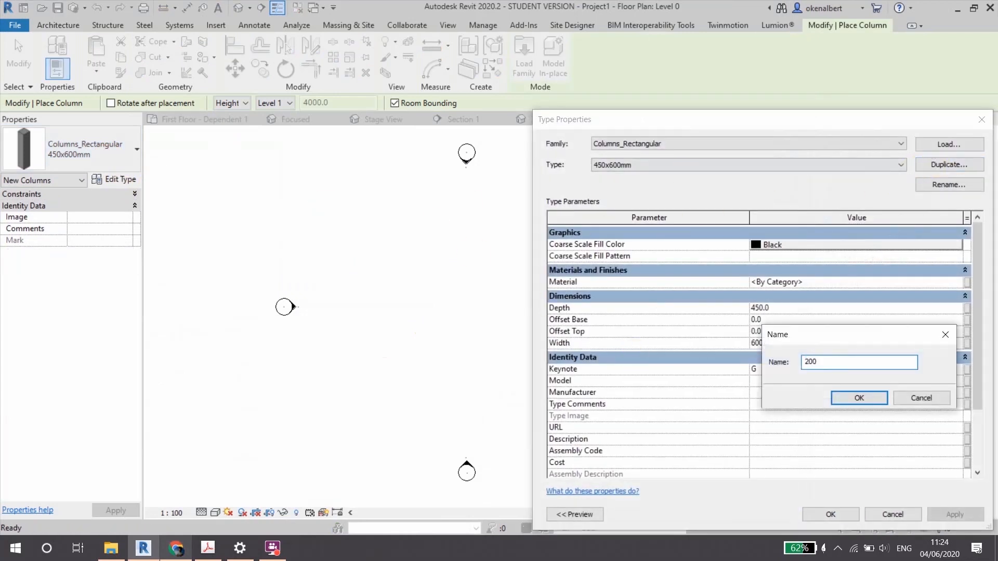
{"action": "type", "text": "200x200mm"}
{"action": "key", "text": "Return"}
Set the depth and width of the new column type to 200 mm and accept the type properties
{"action": "left_click", "coordinate": [821, 307]}
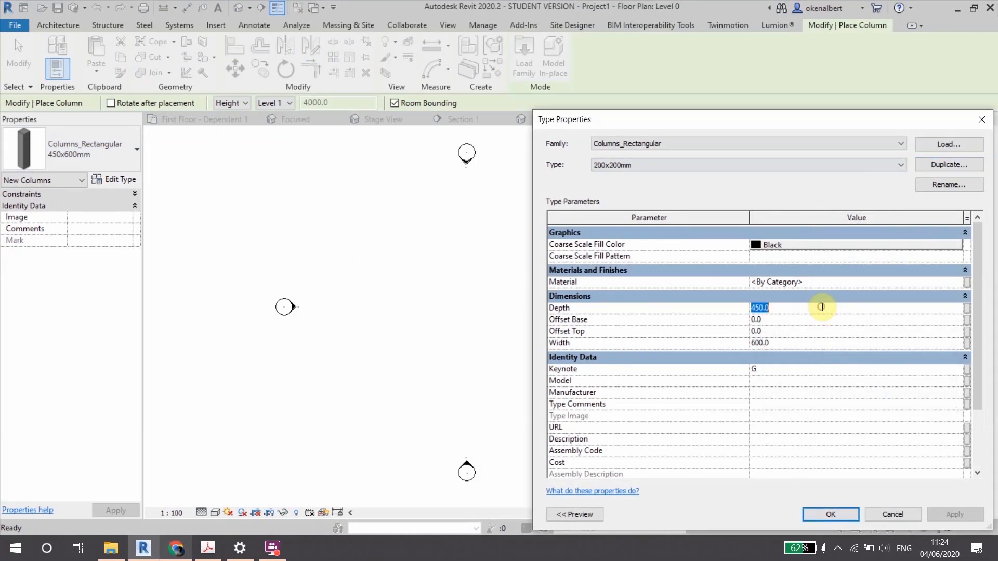
{"action": "left_click", "coordinate": [803, 345]}
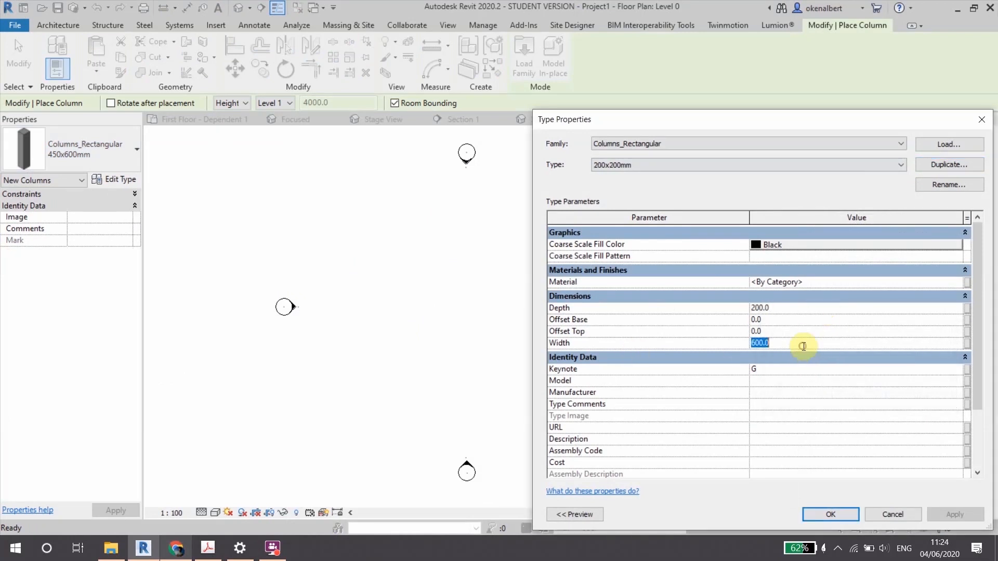
{"action": "type", "text": "200"}
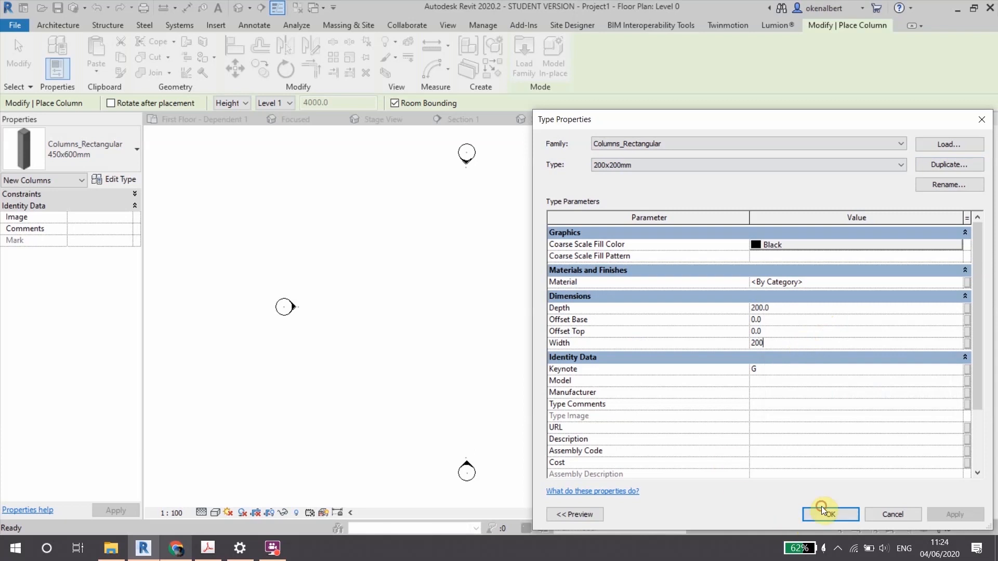
{"action": "left_click", "coordinate": [823, 513]}
Place 200x200mm columns at the corners of a rectangle between the elevation markers on Level 0
{"action": "scroll", "coordinate": [420, 295], "scroll_direction": "up", "scroll_amount": 3}
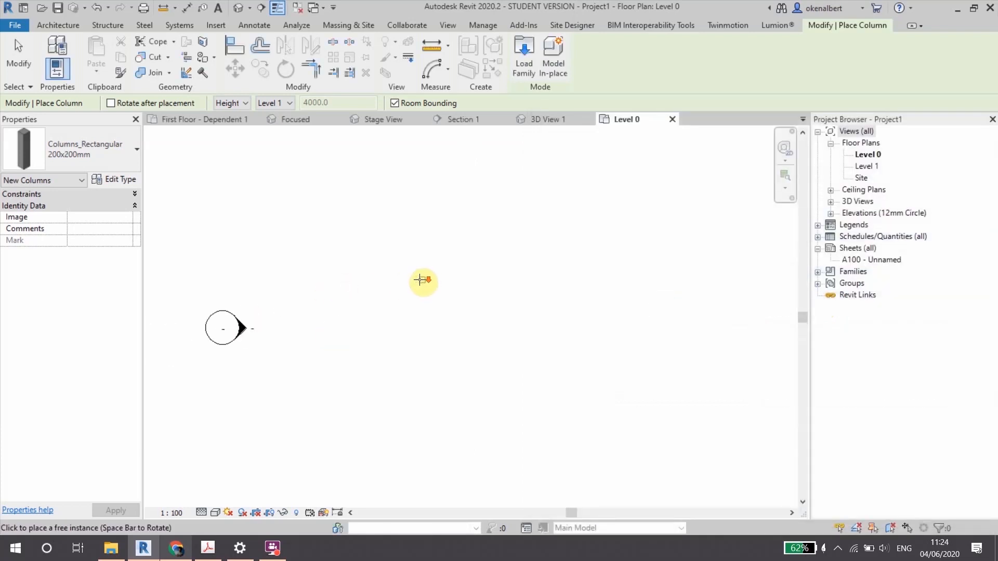
{"action": "middle_click_drag", "start_coordinate": [440, 290], "coordinate": [370, 283]}
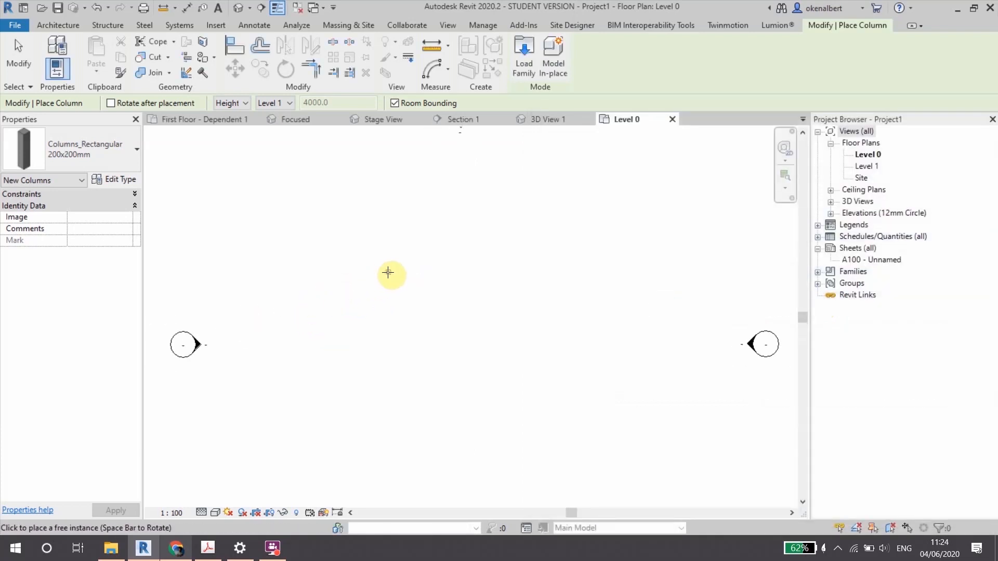
{"action": "left_click", "coordinate": [387, 273]}
{"action": "left_click", "coordinate": [445, 272]}
{"action": "left_click", "coordinate": [445, 310]}
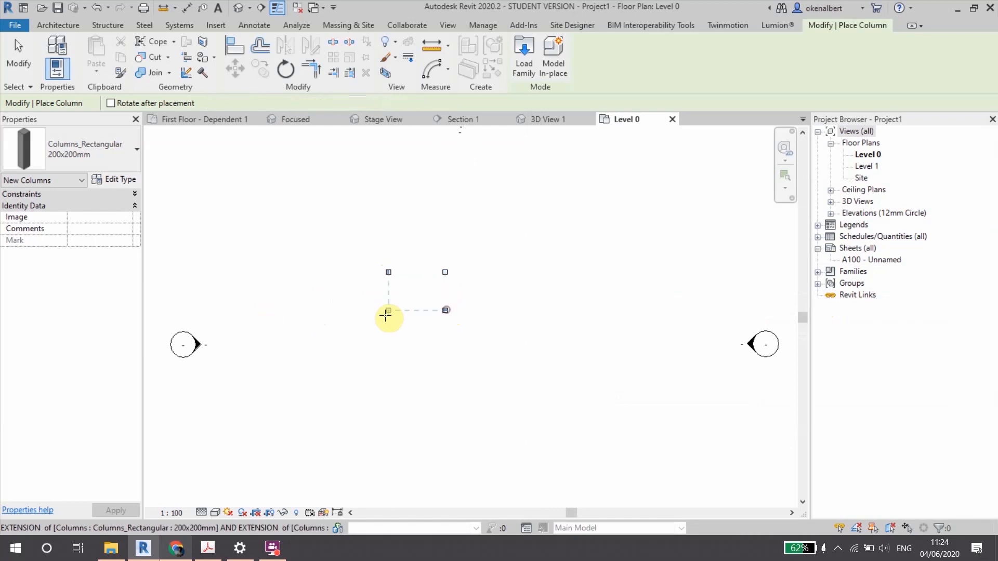
Switch to WhatsApp Web to examine the pergola reference photo, and return to the Revit model
{"action": "key", "text": "alt+Tab"}
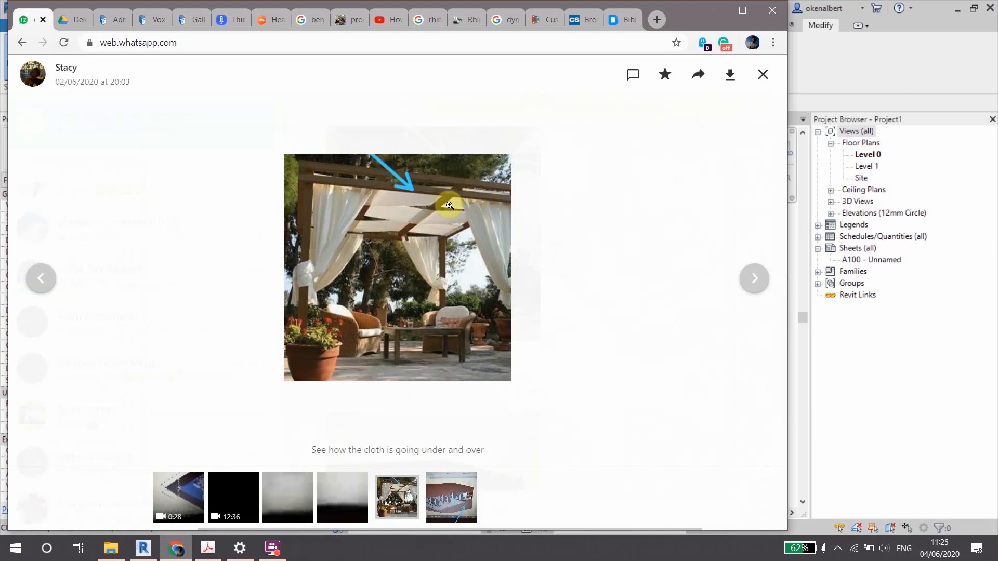
{"action": "left_click", "coordinate": [714, 11]}
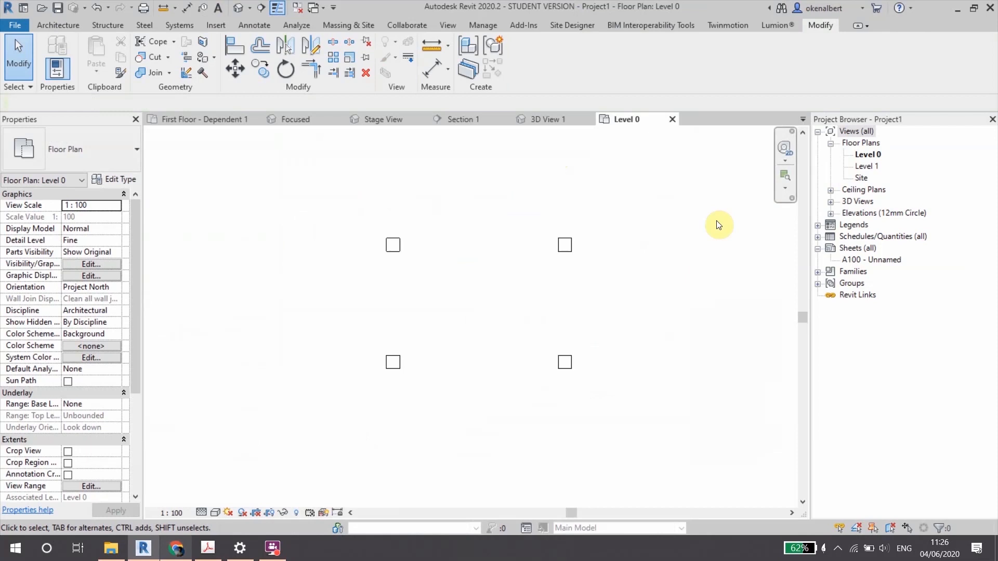
Expand the 3D views in the project browser and open the Level 1 floor plan
{"action": "left_click", "coordinate": [830, 203]}
{"action": "left_click", "coordinate": [831, 202]}
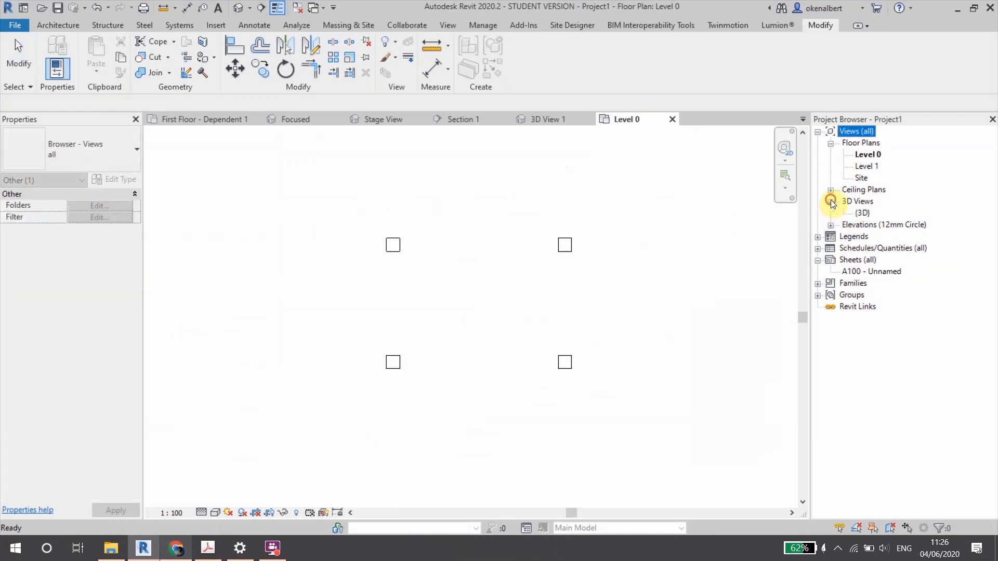
{"action": "double_click", "coordinate": [864, 166]}
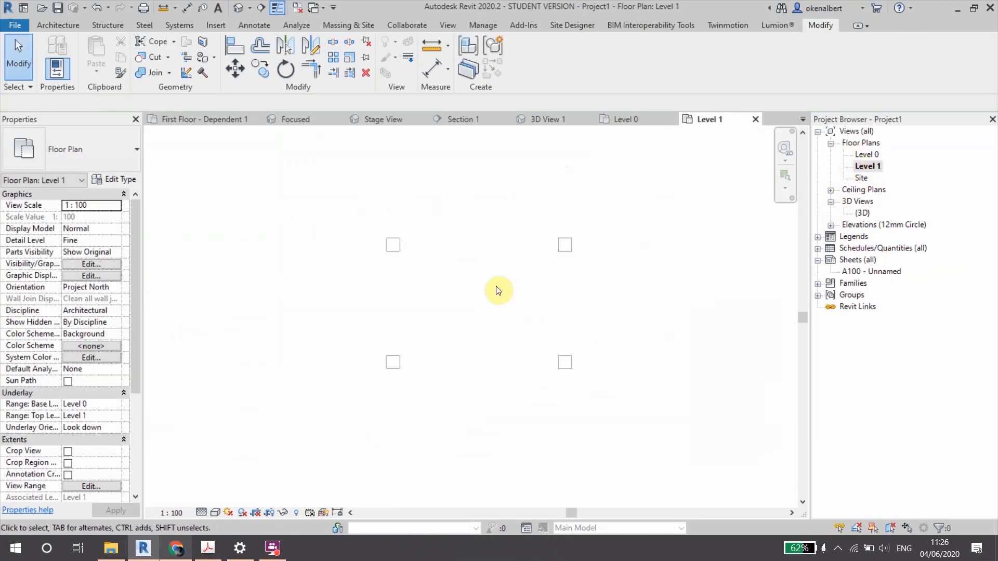
{"action": "middle_click_drag", "start_coordinate": [466, 286], "coordinate": [417, 322]}
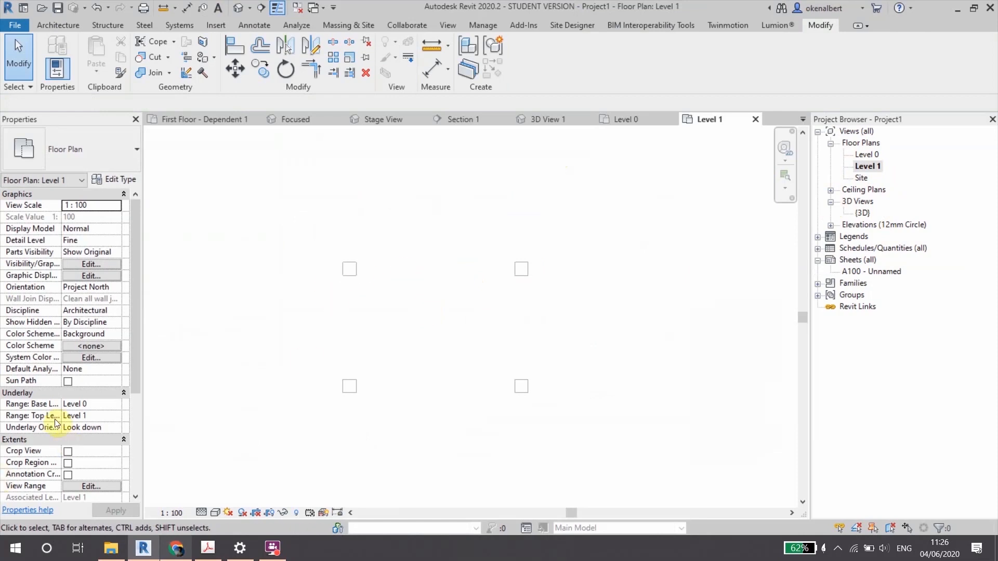
{"action": "middle_click_drag", "start_coordinate": [456, 329], "coordinate": [510, 330]}
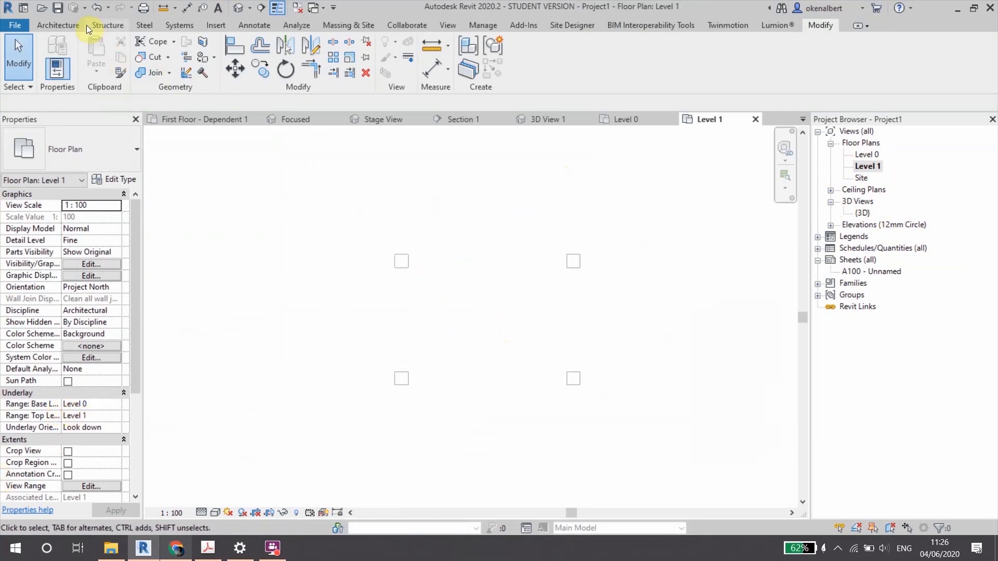
Start the structural Beam tool and review the beam types available in the project
{"action": "left_click", "coordinate": [88, 29]}
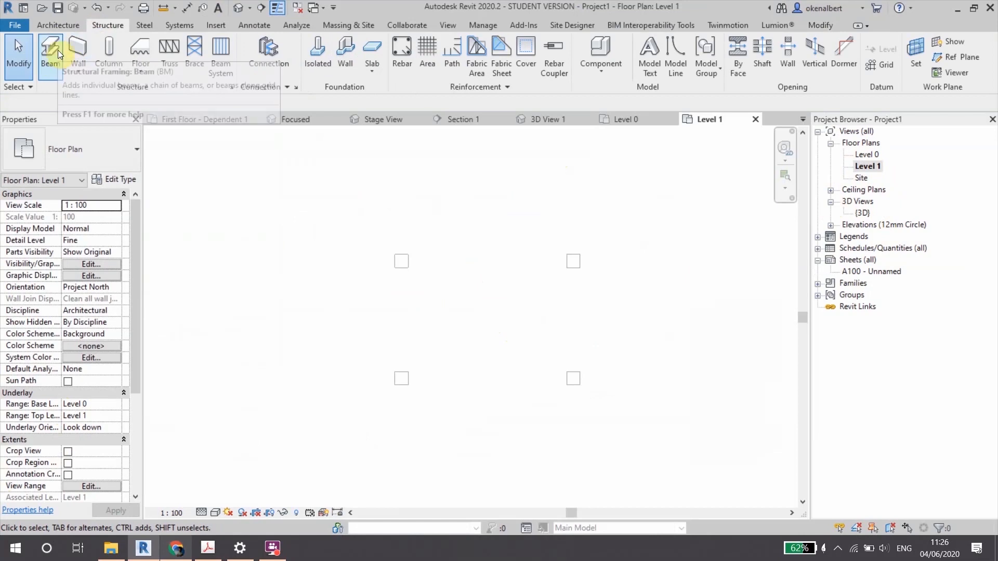
{"action": "left_click", "coordinate": [58, 49]}
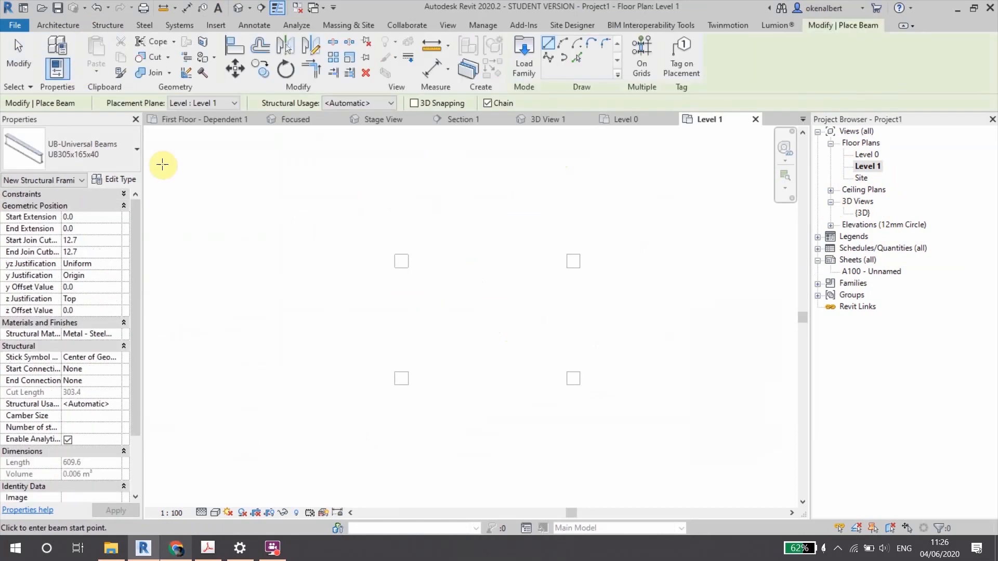
{"action": "left_click", "coordinate": [67, 159]}
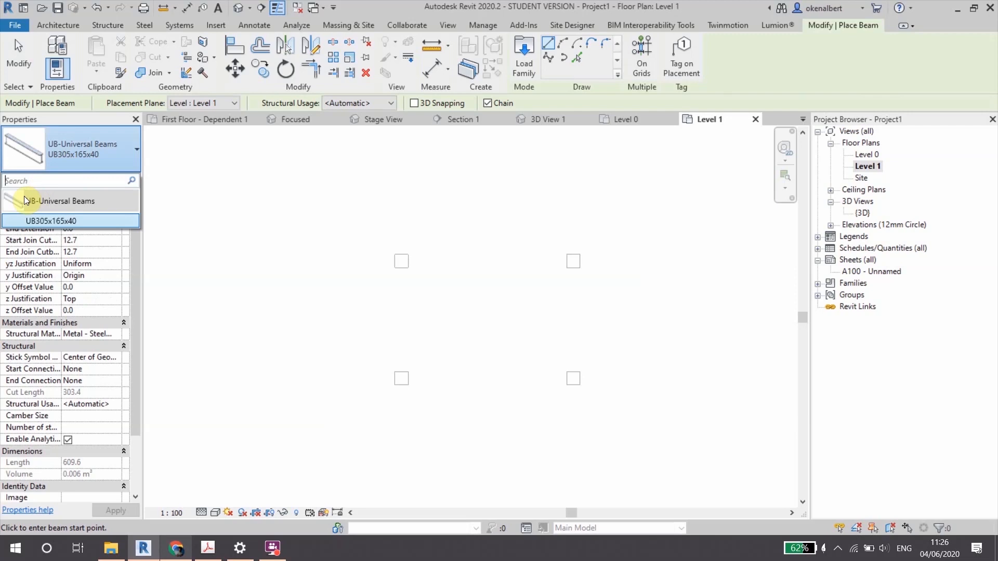
{"action": "left_click", "coordinate": [61, 157]}
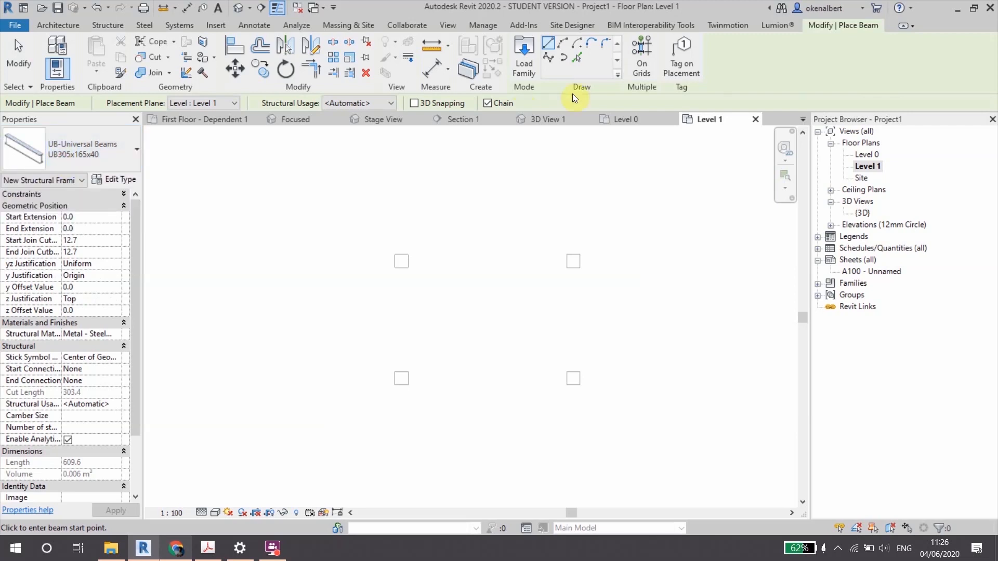
Load the Dimension Lumber.rfa beam family from the Wood folder of the UK Structural Framing library
{"action": "left_click", "coordinate": [512, 64]}
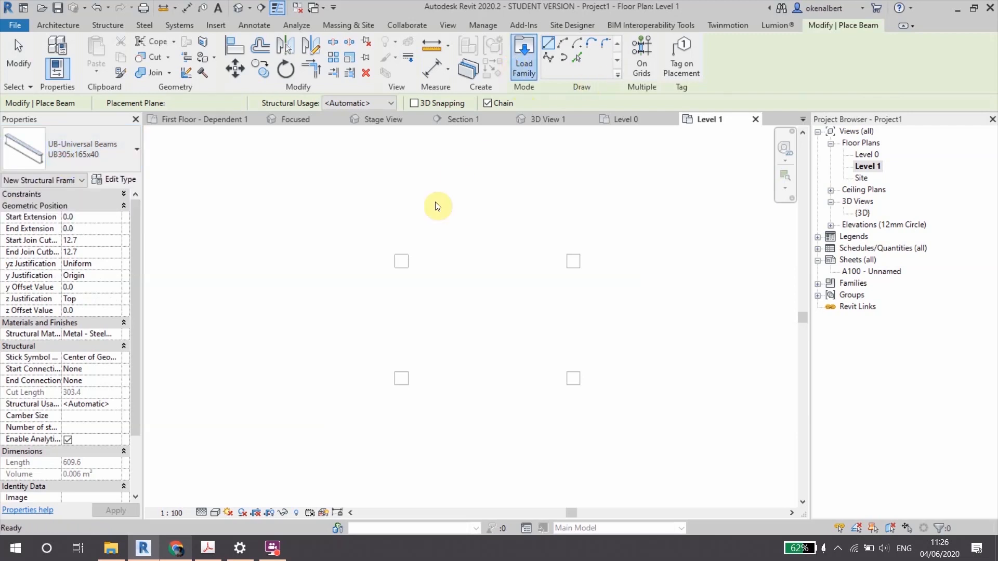
{"action": "scroll", "coordinate": [511, 388], "scroll_direction": "down", "scroll_amount": 10}
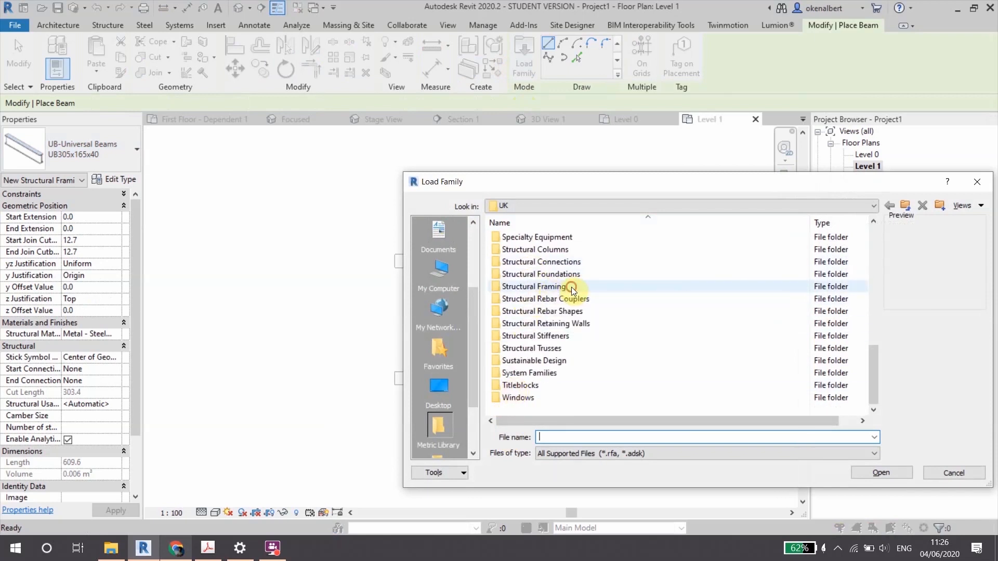
{"action": "left_click", "coordinate": [571, 287]}
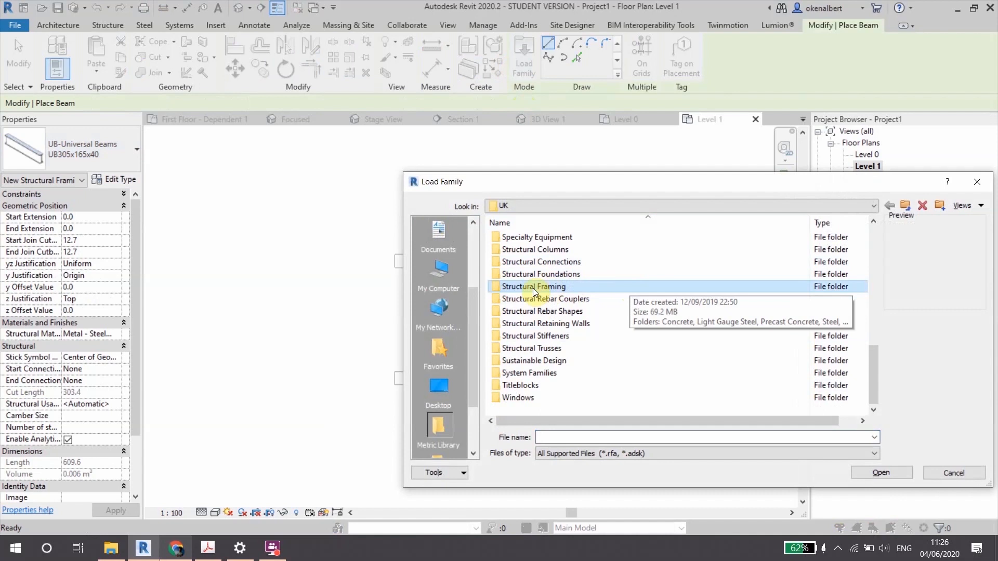
{"action": "scroll", "coordinate": [587, 289], "scroll_direction": "up", "scroll_amount": 4}
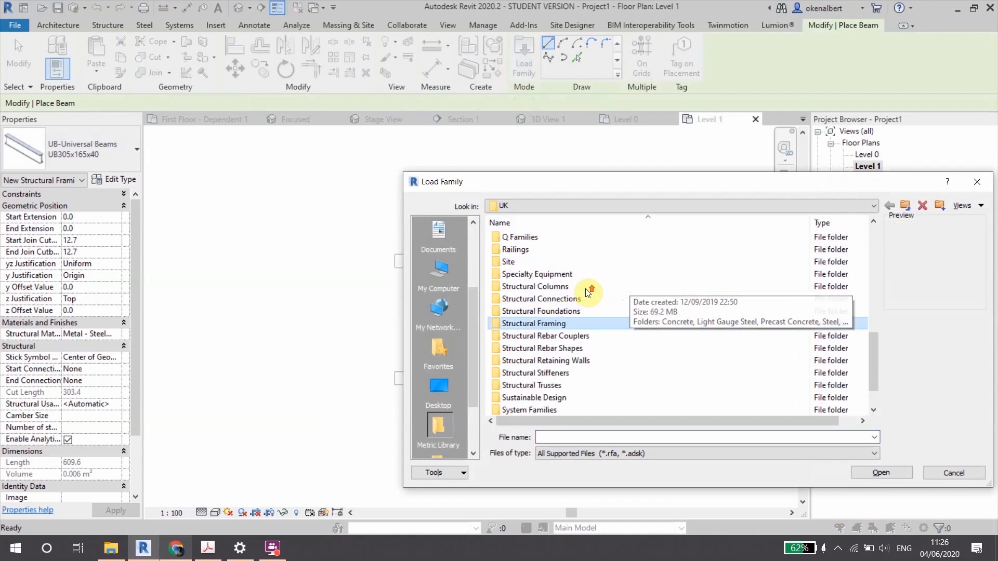
{"action": "scroll", "coordinate": [613, 307], "scroll_direction": "down", "scroll_amount": 4}
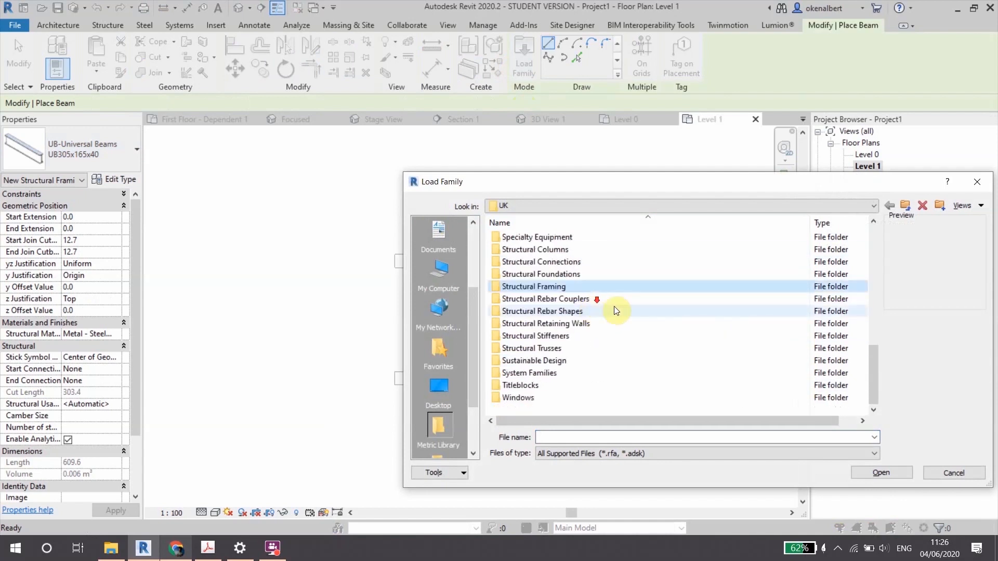
{"action": "double_click", "coordinate": [632, 287]}
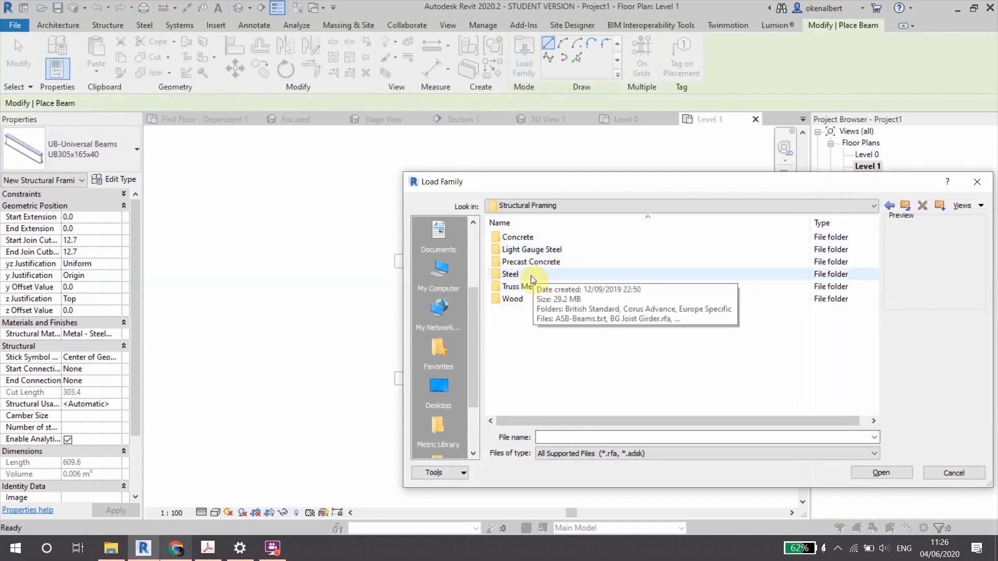
{"action": "double_click", "coordinate": [568, 299]}
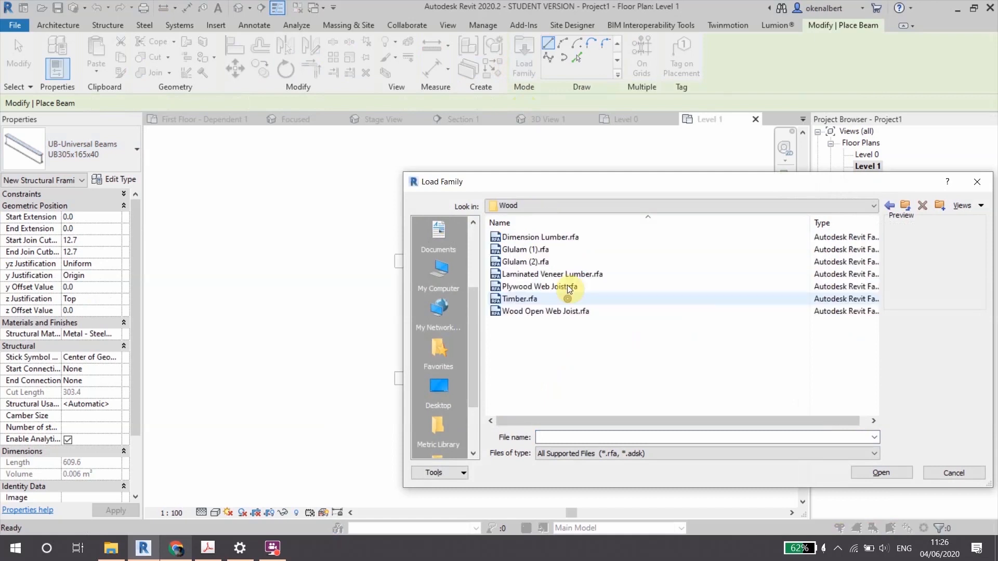
{"action": "left_click", "coordinate": [566, 237]}
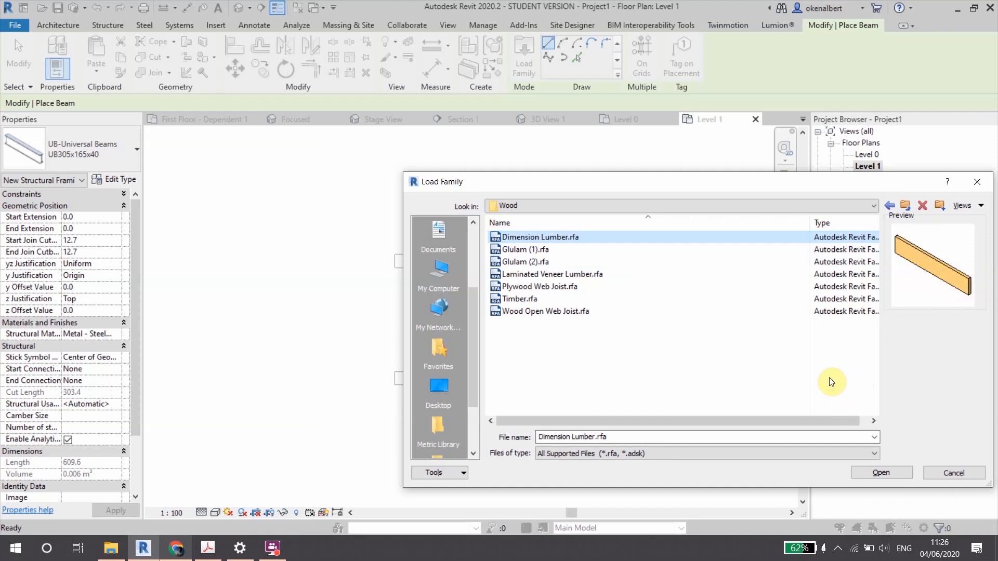
{"action": "left_click", "coordinate": [907, 471]}
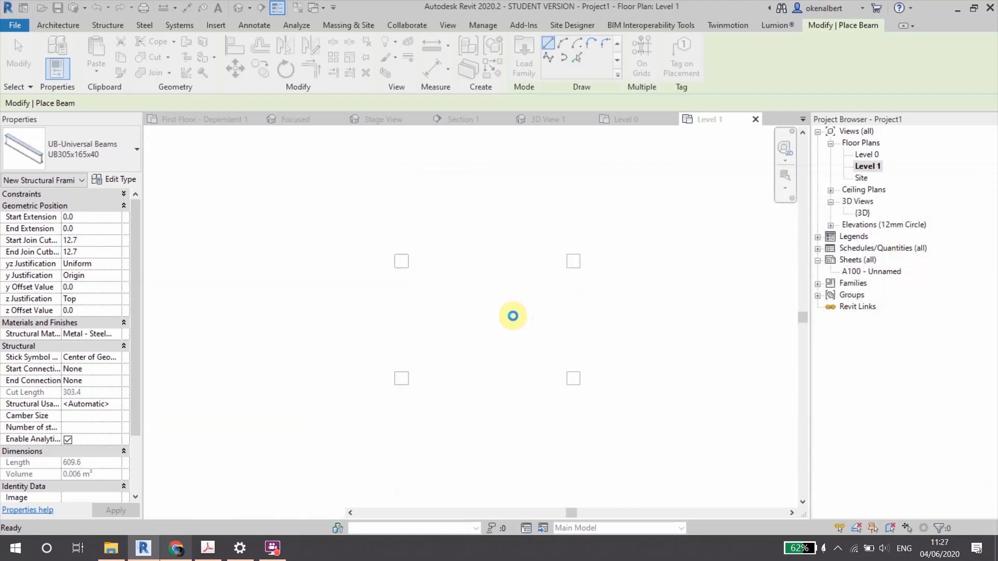
Draw a closed rectangle of four Dimension Lumber 38x235 beams, about 2700 mm wide, linking the four columns on Level 1
{"action": "scroll", "coordinate": [401, 262], "scroll_direction": "up", "scroll_amount": 2}
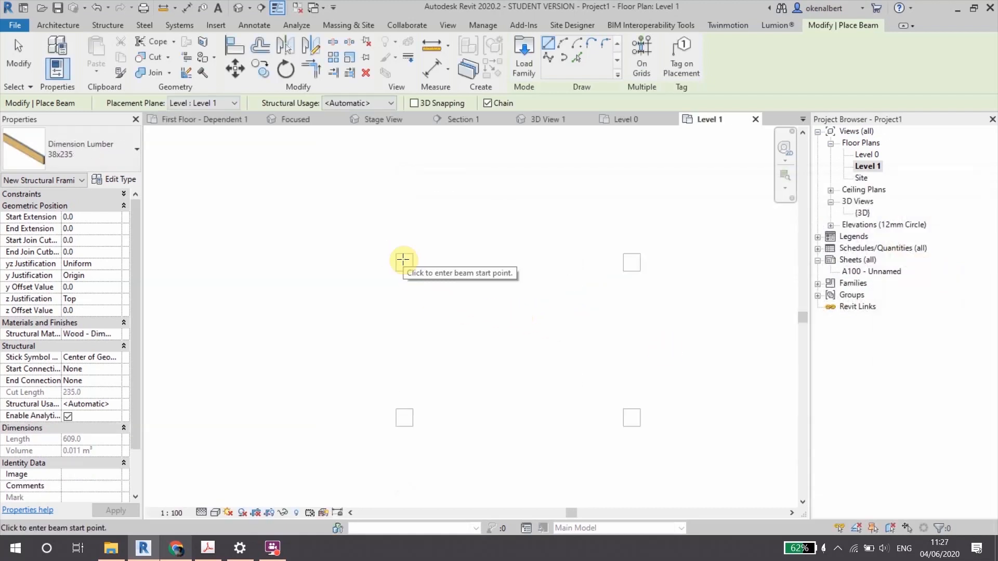
{"action": "left_click", "coordinate": [403, 259]}
{"action": "left_click", "coordinate": [405, 413]}
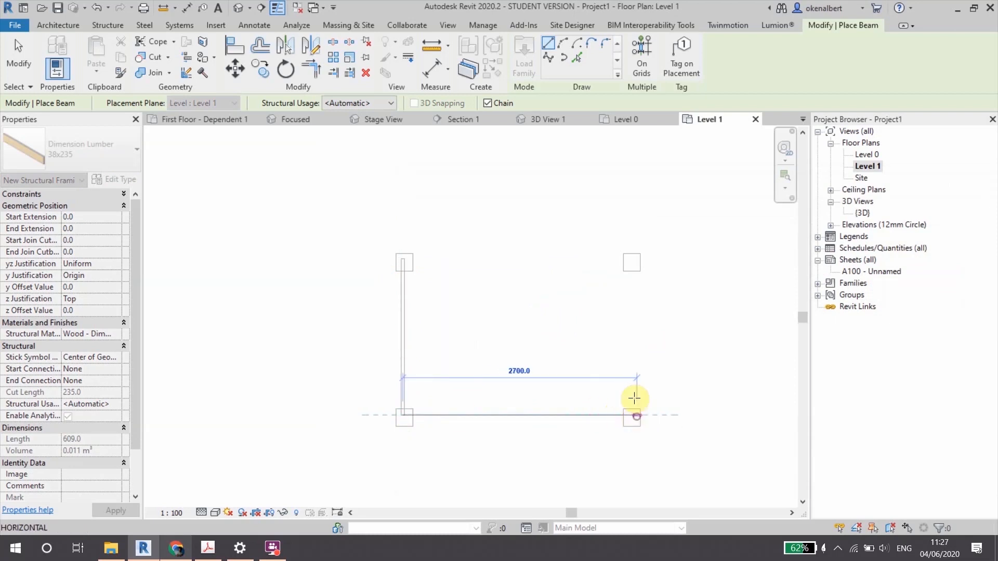
{"action": "left_click", "coordinate": [634, 414]}
{"action": "left_click", "coordinate": [628, 260]}
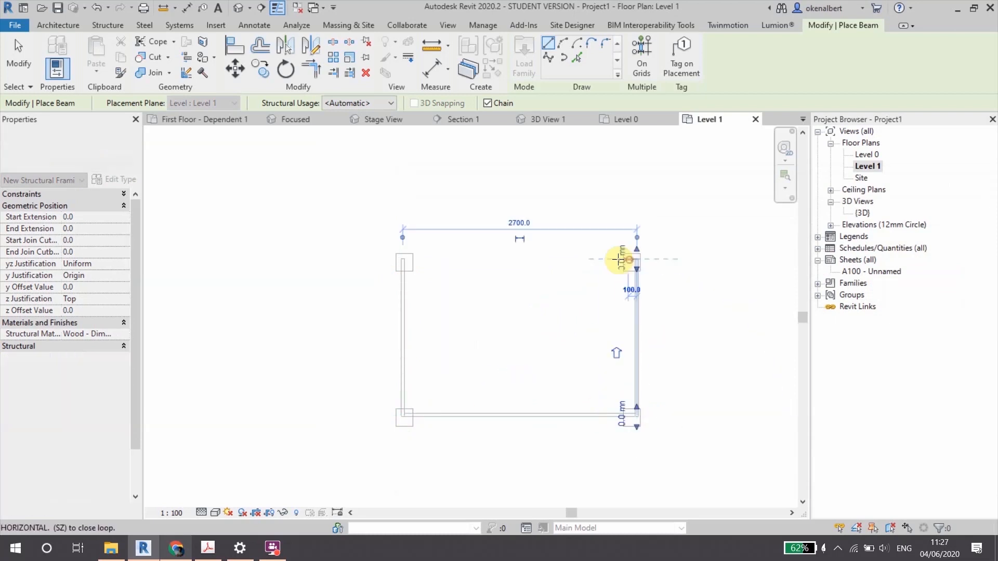
{"action": "left_click", "coordinate": [411, 263]}
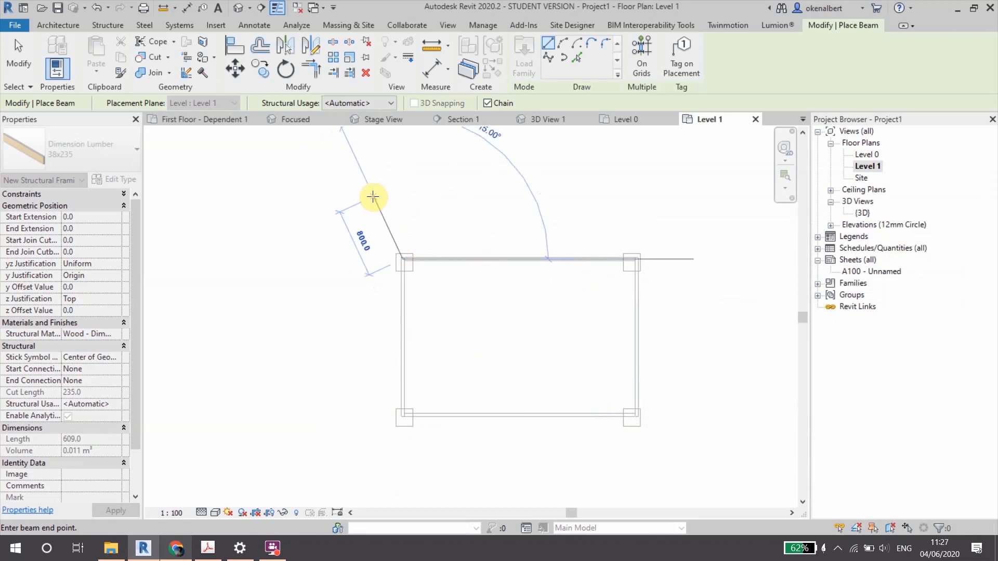
{"action": "key", "text": "Escape"}
{"action": "key", "text": "Escape"}
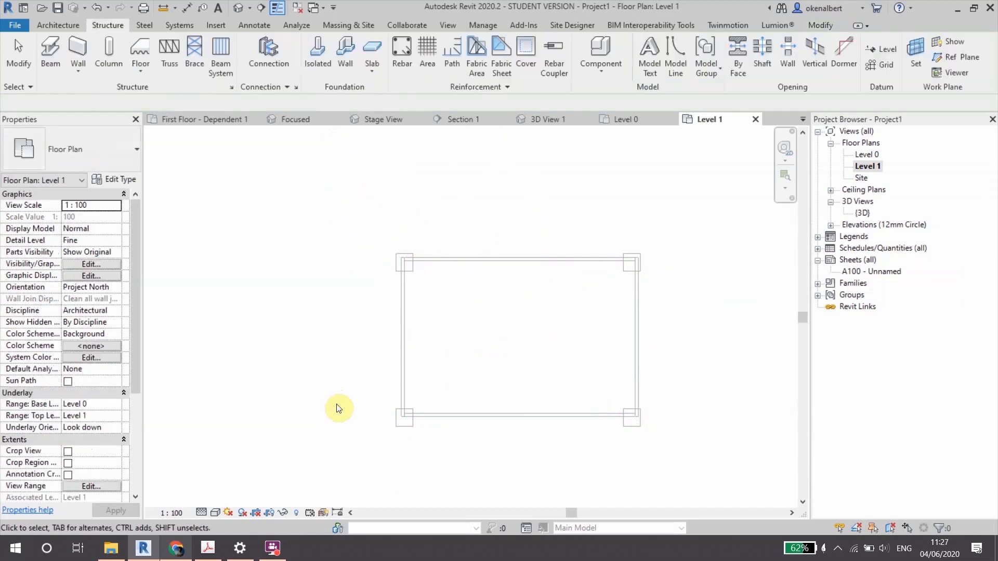
Set the Level 1 floor plan's detail level to Coarse
{"action": "left_click", "coordinate": [202, 515]}
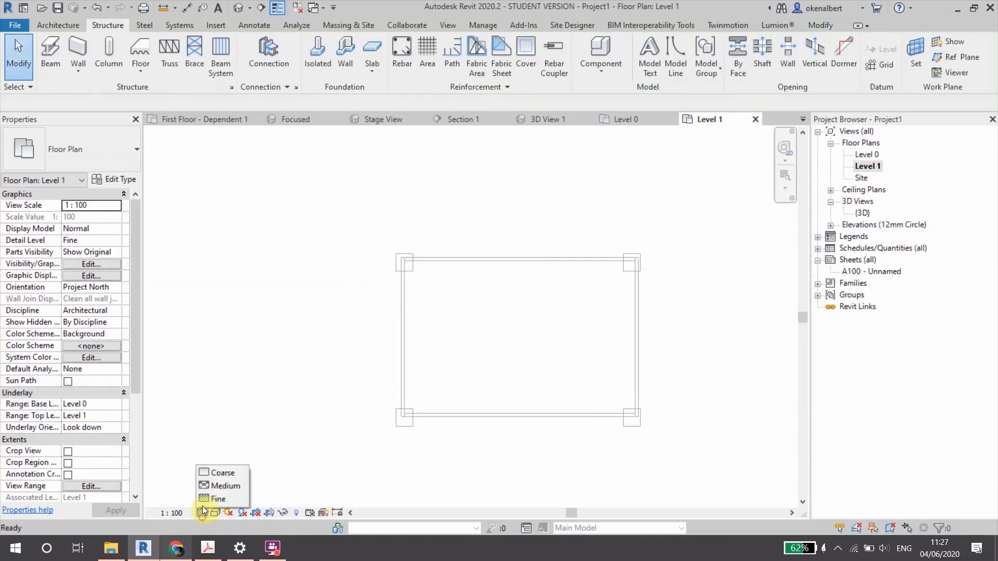
{"action": "left_click", "coordinate": [205, 473]}
{"action": "middle_click_drag", "start_coordinate": [439, 357], "coordinate": [392, 356]}
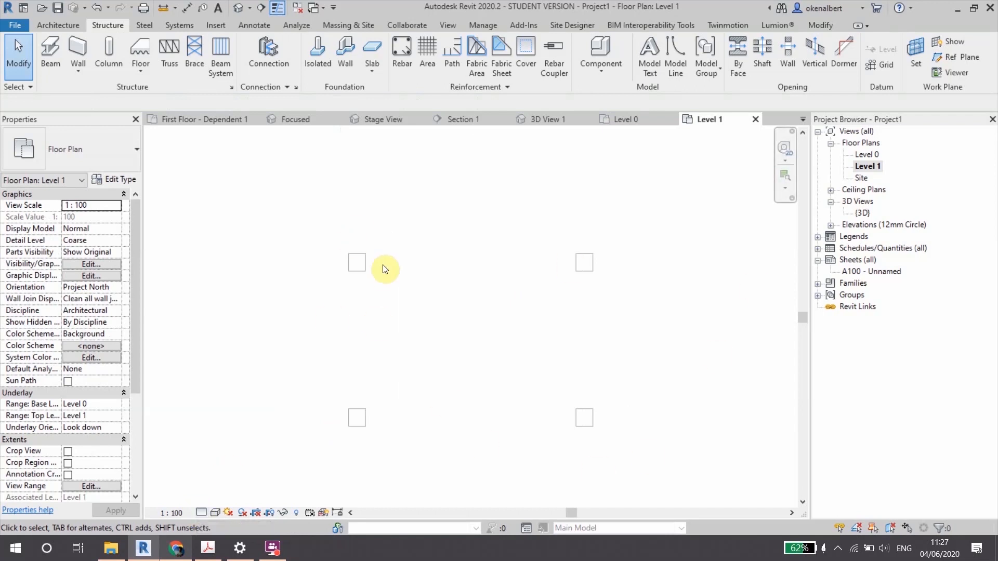
Switch the plan's detail level to Medium to inspect the beams at the column corners, and undo the change
{"action": "left_click", "coordinate": [201, 513]}
{"action": "left_click", "coordinate": [218, 486]}
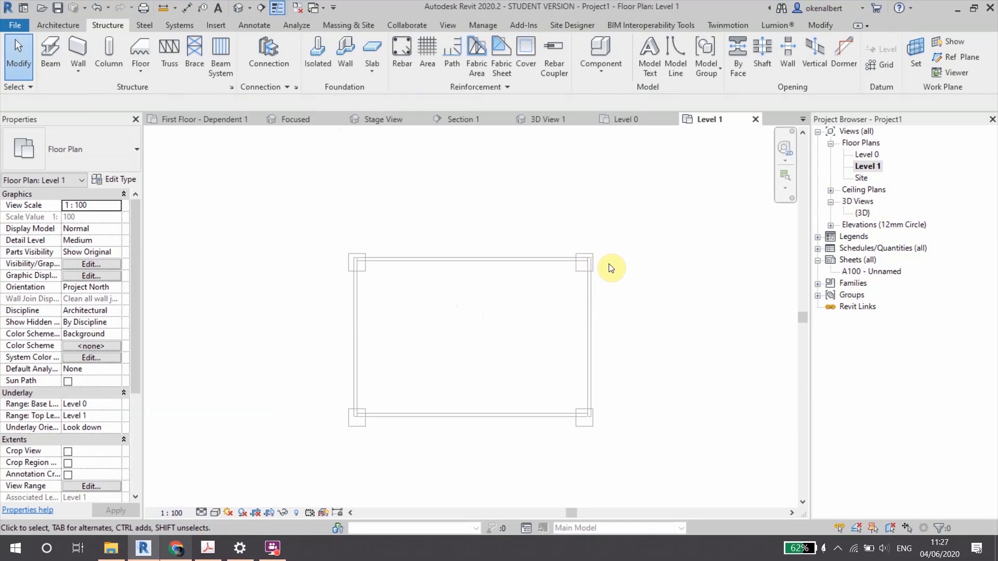
{"action": "scroll", "coordinate": [379, 267], "scroll_direction": "up", "scroll_amount": 4}
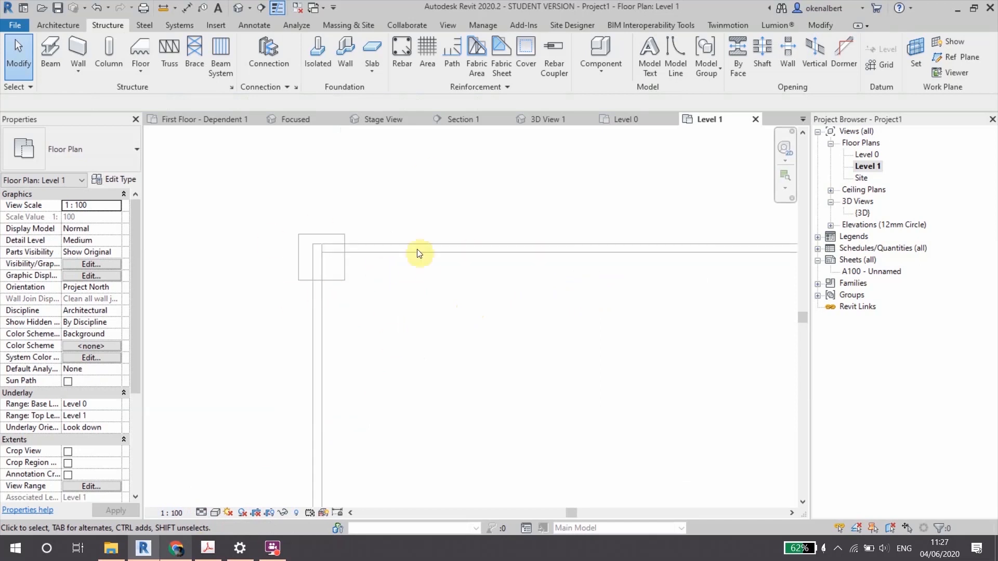
{"action": "scroll", "coordinate": [341, 285], "scroll_direction": "down", "scroll_amount": 5}
{"action": "middle_click_drag", "start_coordinate": [363, 310], "coordinate": [388, 295]}
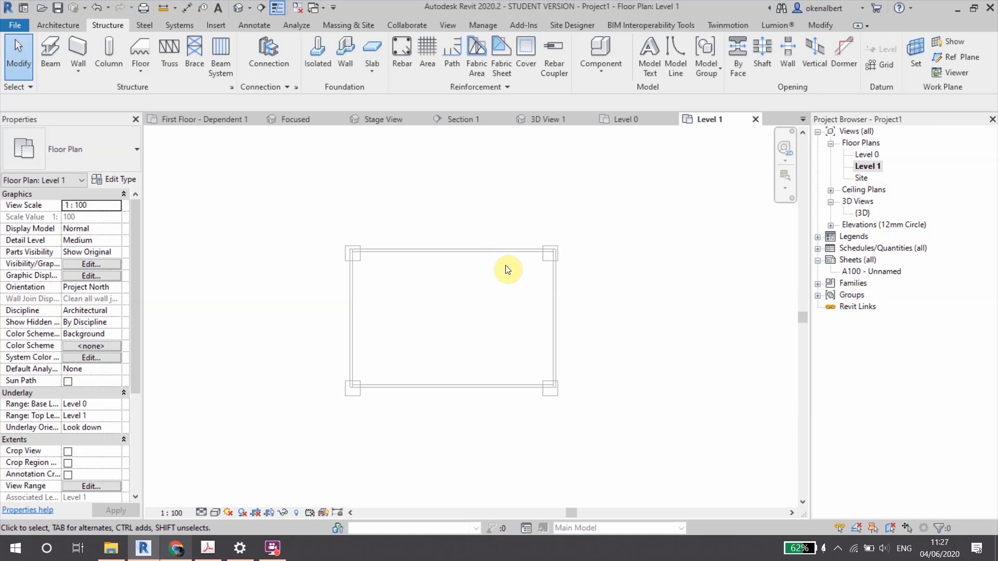
{"action": "left_click", "coordinate": [94, 10]}
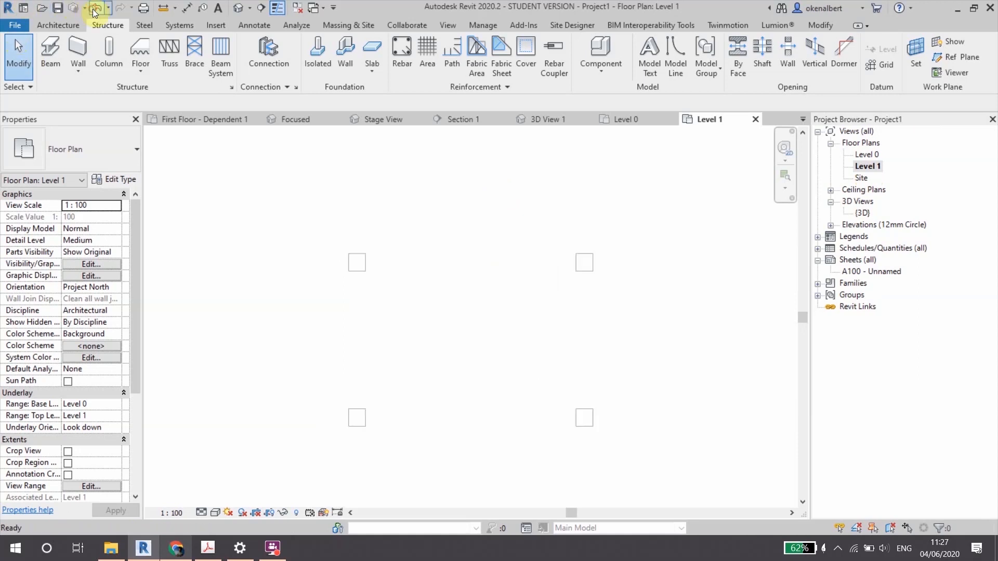
{"action": "left_click", "coordinate": [94, 10]}
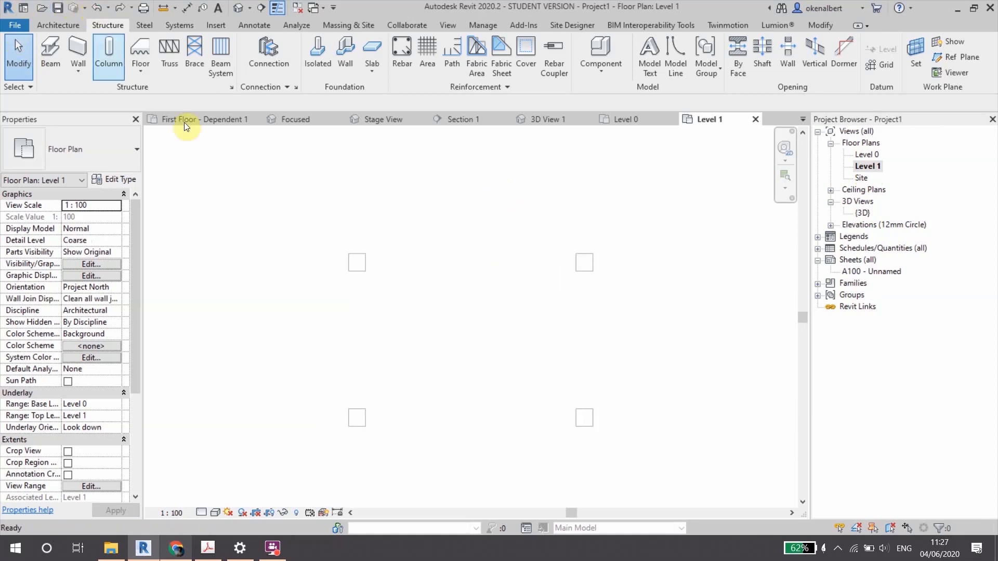
Draw a horizontal thin detail line about 1100 mm long above the upper columns in the plan
{"action": "left_click", "coordinate": [58, 54]}
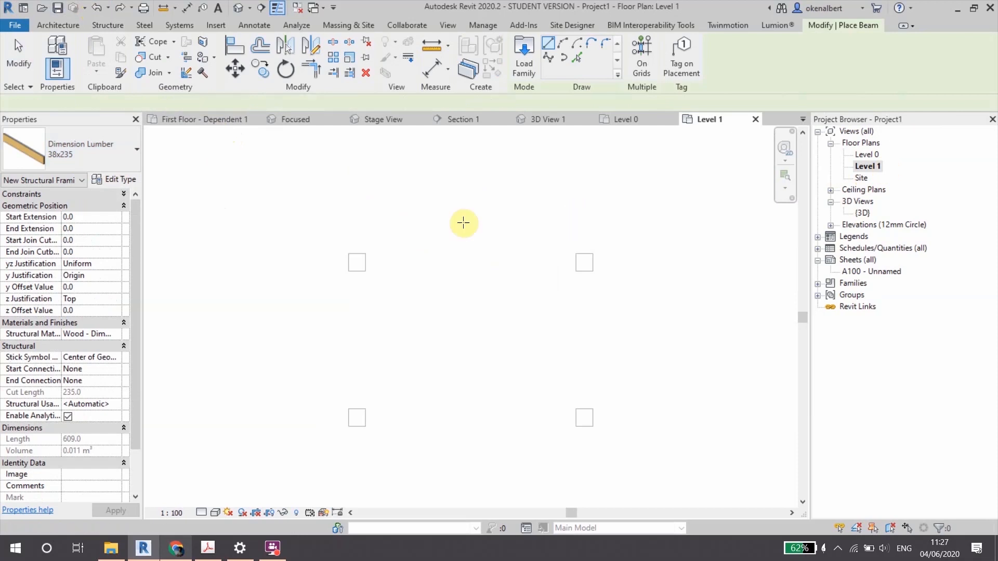
{"action": "key", "text": "d"}
{"action": "key", "text": "l"}
{"action": "left_click", "coordinate": [274, 180]}
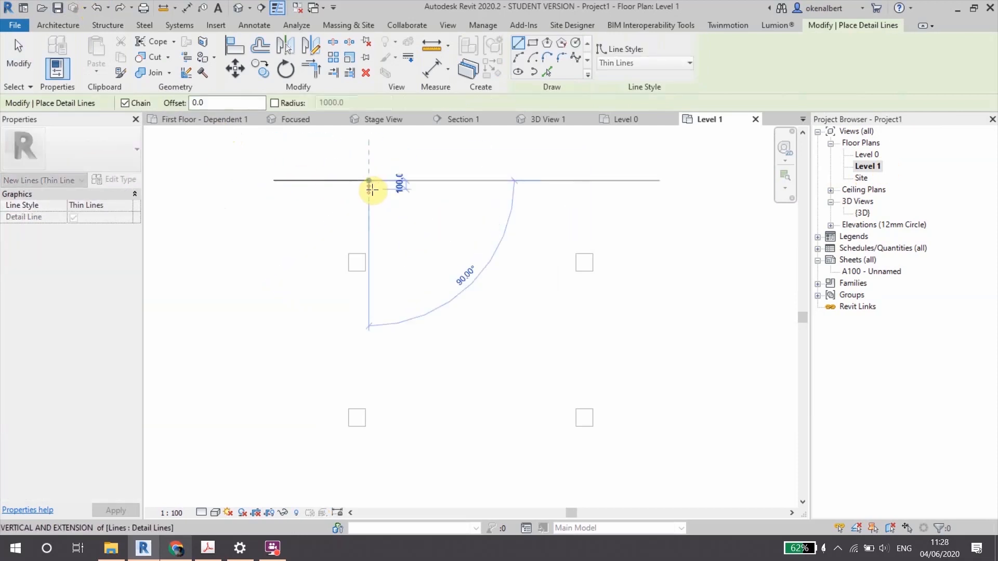
{"action": "key", "text": "Escape"}
{"action": "scroll", "coordinate": [335, 191], "scroll_direction": "up", "scroll_amount": 3}
{"action": "middle_click_drag", "start_coordinate": [328, 189], "coordinate": [359, 250]}
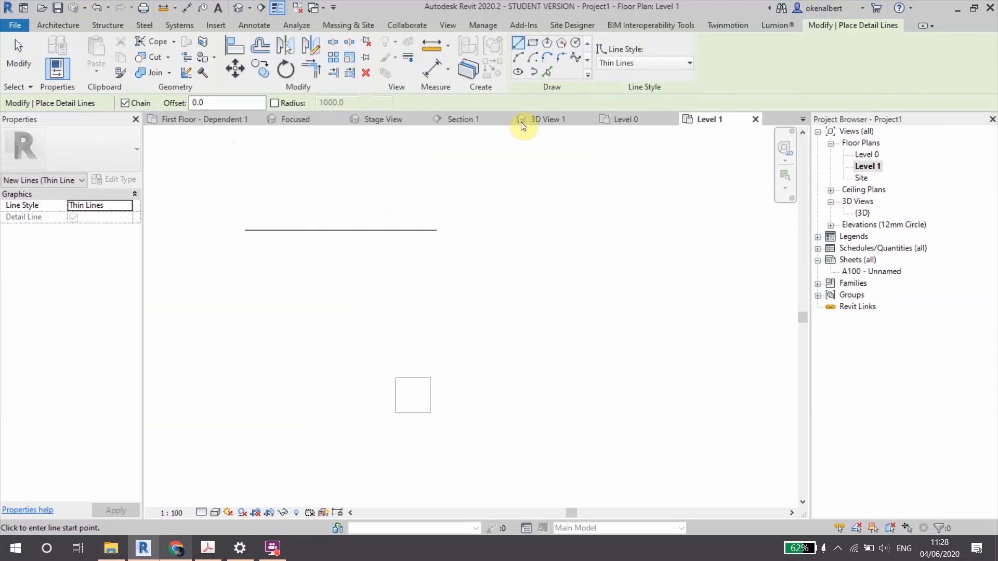
Draw a detail circle with a radius of about 100 mm above the detail line's start
{"action": "left_click", "coordinate": [578, 45]}
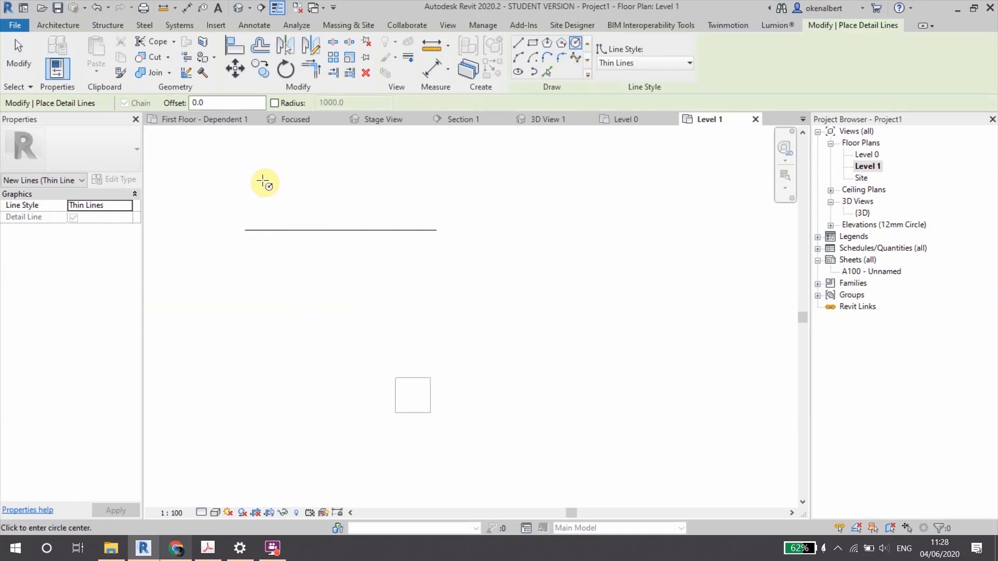
{"action": "left_click", "coordinate": [244, 162]}
{"action": "left_click", "coordinate": [262, 161]}
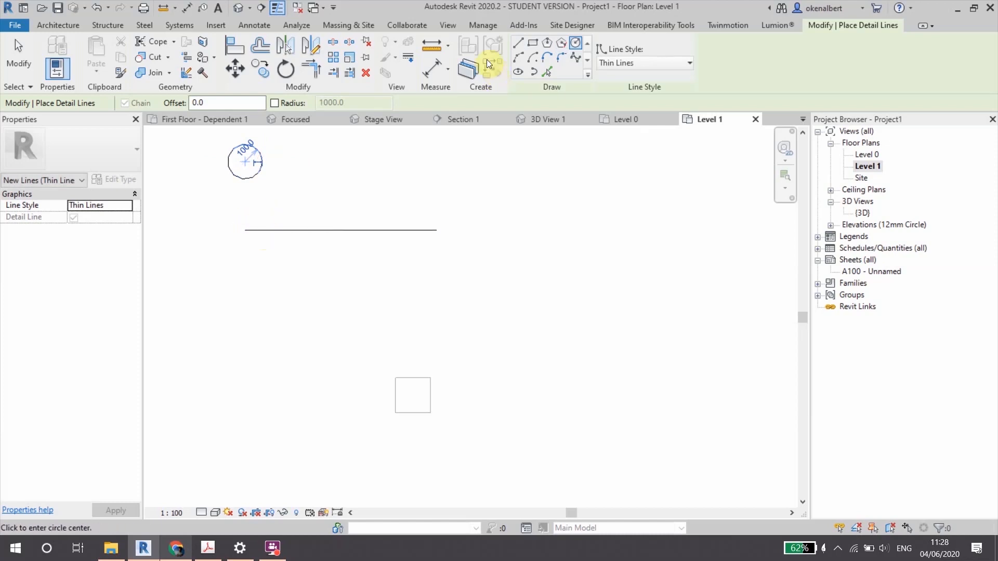
Draw a narrow detail rectangle about 220 mm tall hanging from the detail line to represent the beam section
{"action": "left_click", "coordinate": [534, 51]}
{"action": "left_click", "coordinate": [328, 231]}
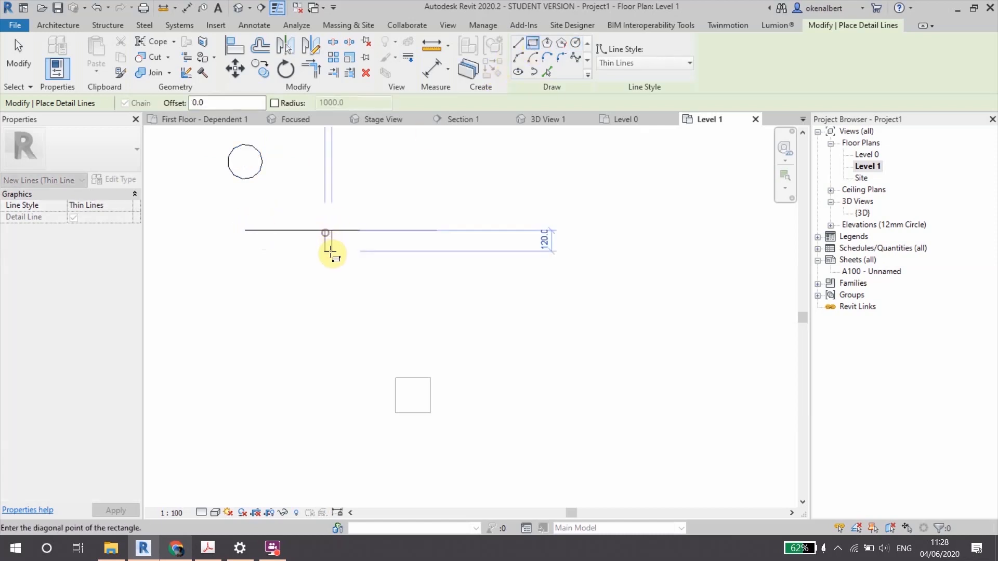
{"action": "left_click", "coordinate": [336, 269]}
{"action": "middle_click_drag", "start_coordinate": [283, 203], "coordinate": [286, 220]}
{"action": "key", "text": "Escape"}
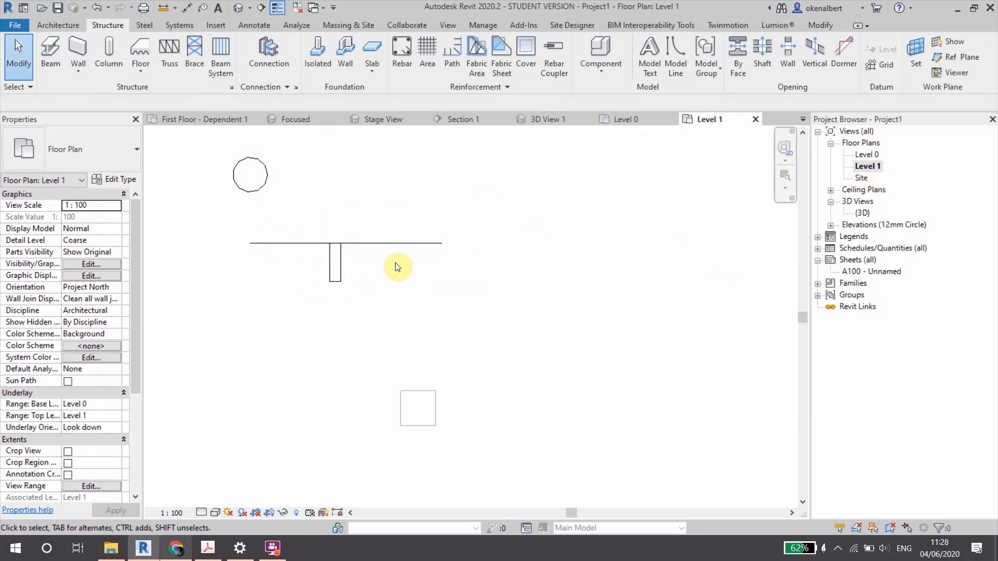
Copy the horizontal detail line straight down to about 420 mm below the small rectangle
{"action": "middle_click_drag", "start_coordinate": [428, 423], "coordinate": [384, 379]}
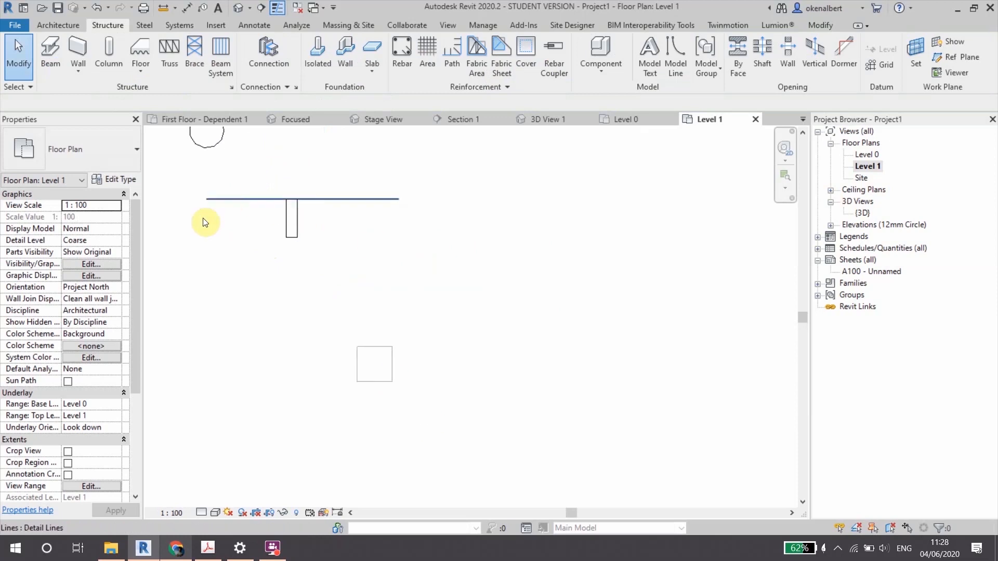
{"action": "left_click", "coordinate": [357, 201]}
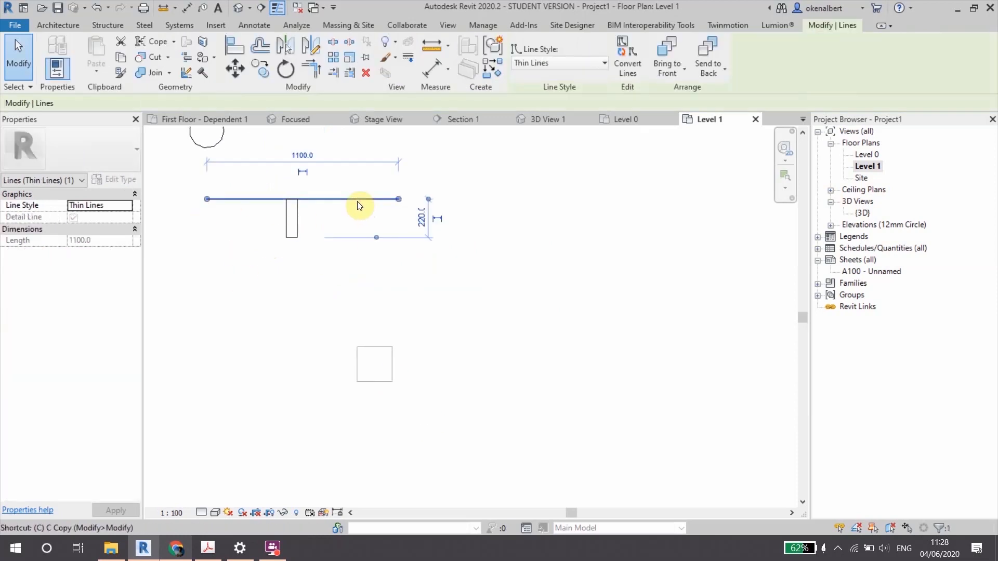
{"action": "key", "text": "c"}
{"action": "key", "text": "o"}
{"action": "left_click", "coordinate": [357, 201]}
{"action": "left_click", "coordinate": [357, 310]}
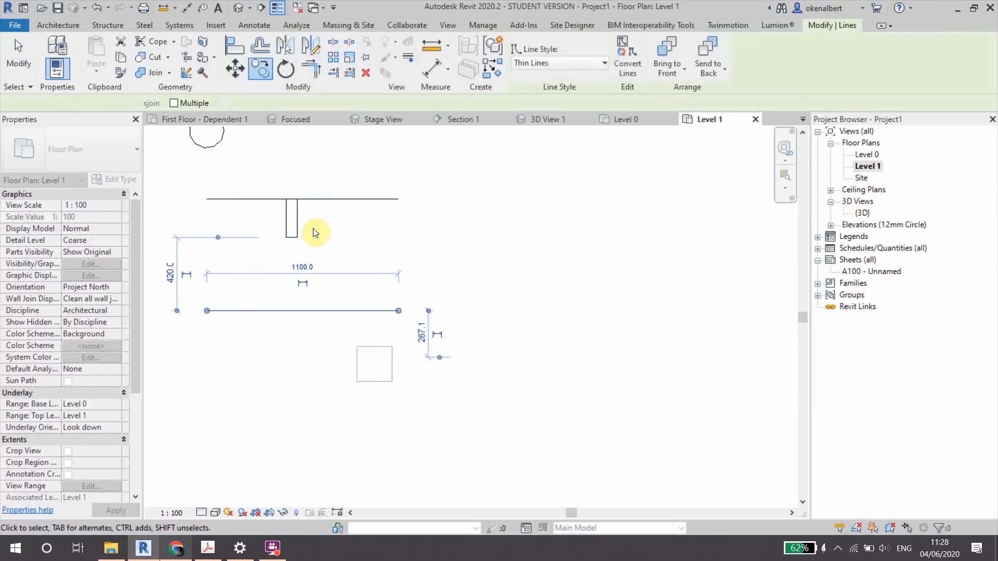
{"action": "key", "text": "Escape"}
Place a text note reading "level 0" between the two horizontal detail lines and keep its text
{"action": "key", "text": "t"}
{"action": "key", "text": "x"}
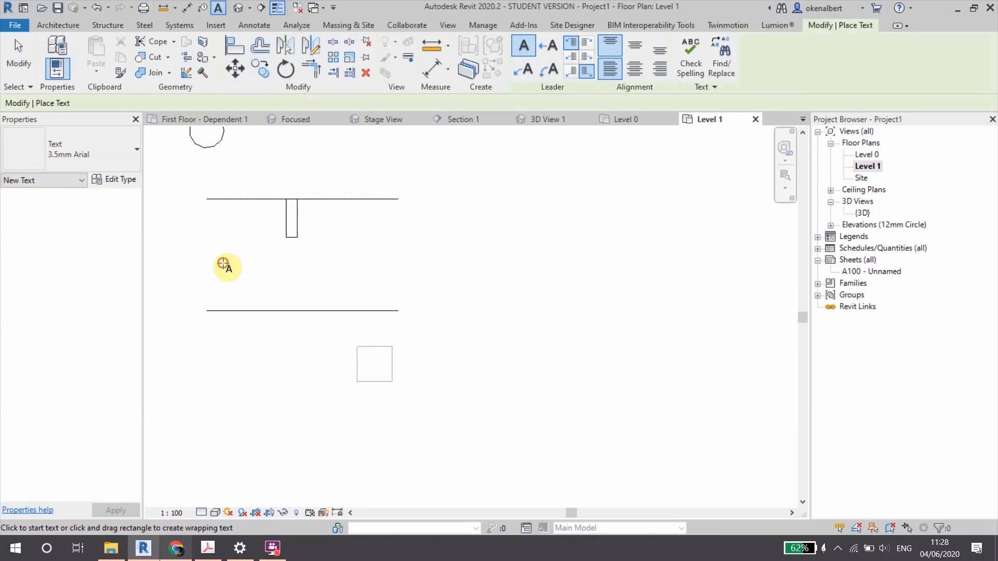
{"action": "left_click", "coordinate": [223, 267]}
{"action": "type", "text": "level 0"}
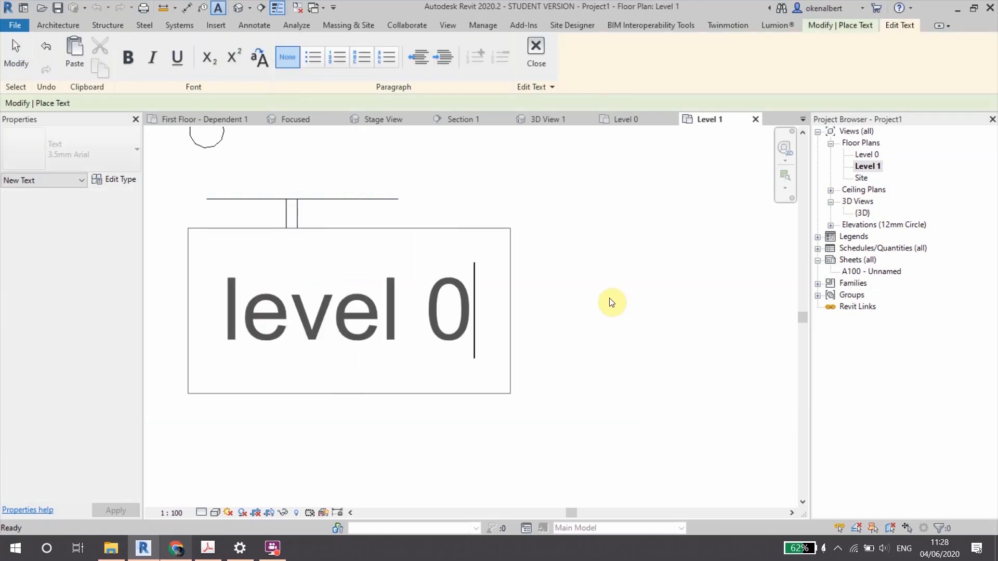
{"action": "key", "text": "Escape"}
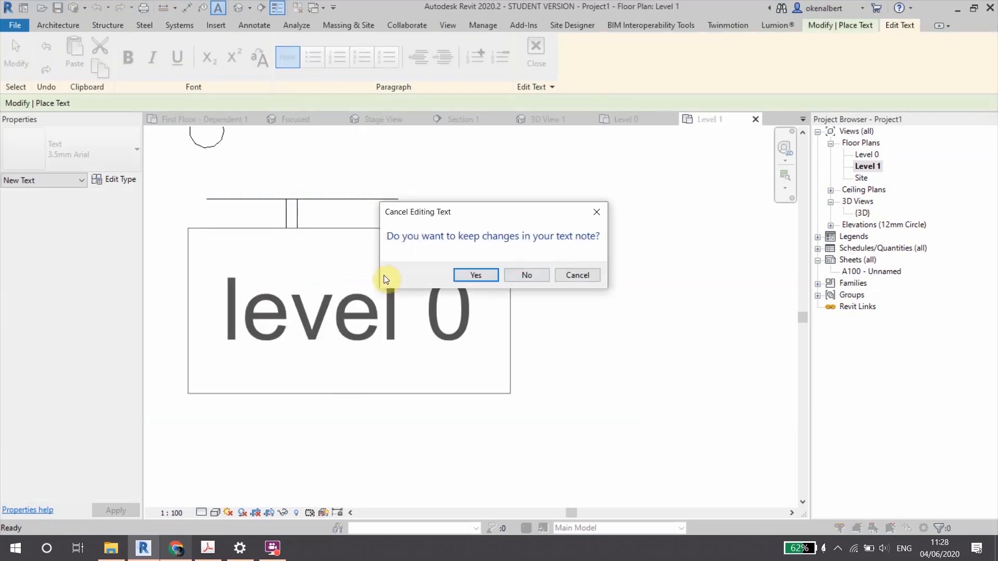
{"action": "left_click", "coordinate": [487, 277]}
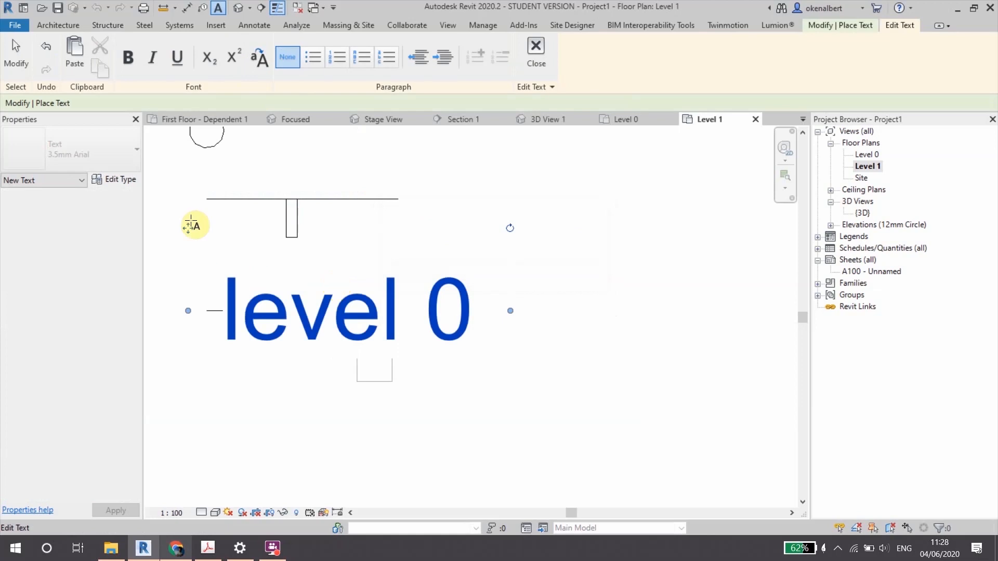
{"action": "key", "text": "Escape"}
{"action": "key", "text": "Escape"}
Set the plan's view scale to 1:20 and move the "level 0" note to just above the lower line's start
{"action": "left_click", "coordinate": [244, 307]}
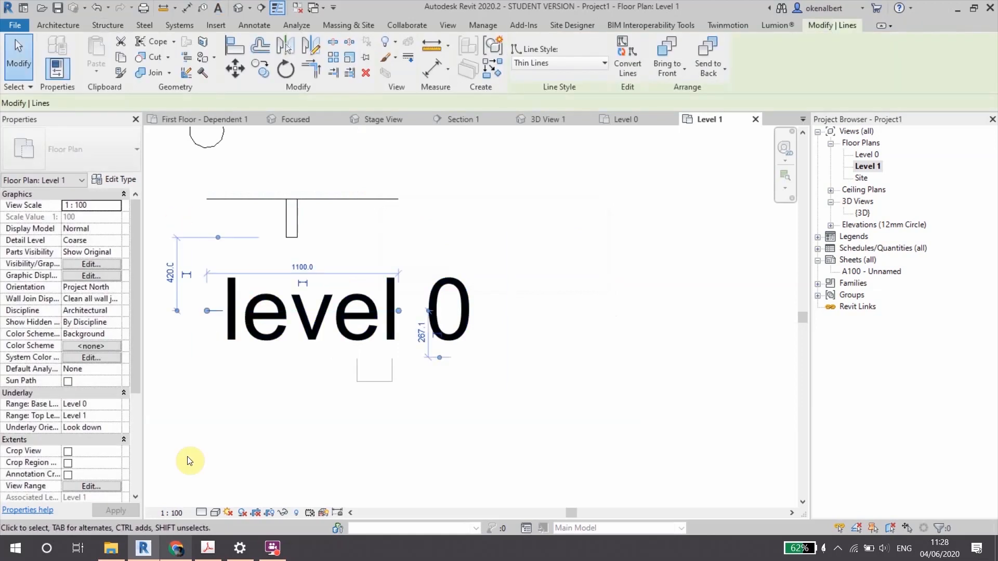
{"action": "left_click", "coordinate": [163, 513]}
{"action": "left_click", "coordinate": [179, 385]}
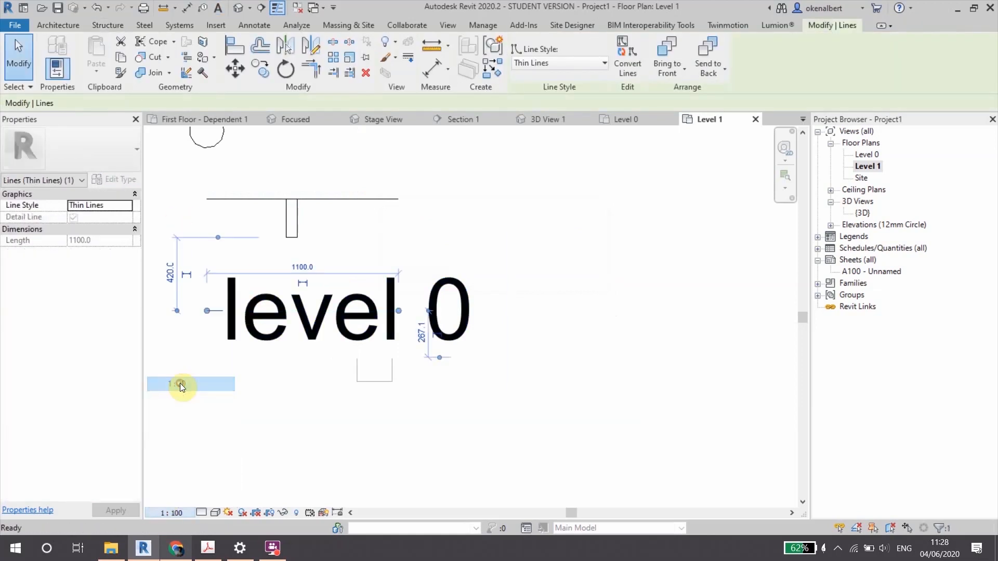
{"action": "key", "text": "Escape"}
{"action": "left_click", "coordinate": [246, 279]}
{"action": "left_click_drag", "start_coordinate": [218, 260], "coordinate": [169, 276]}
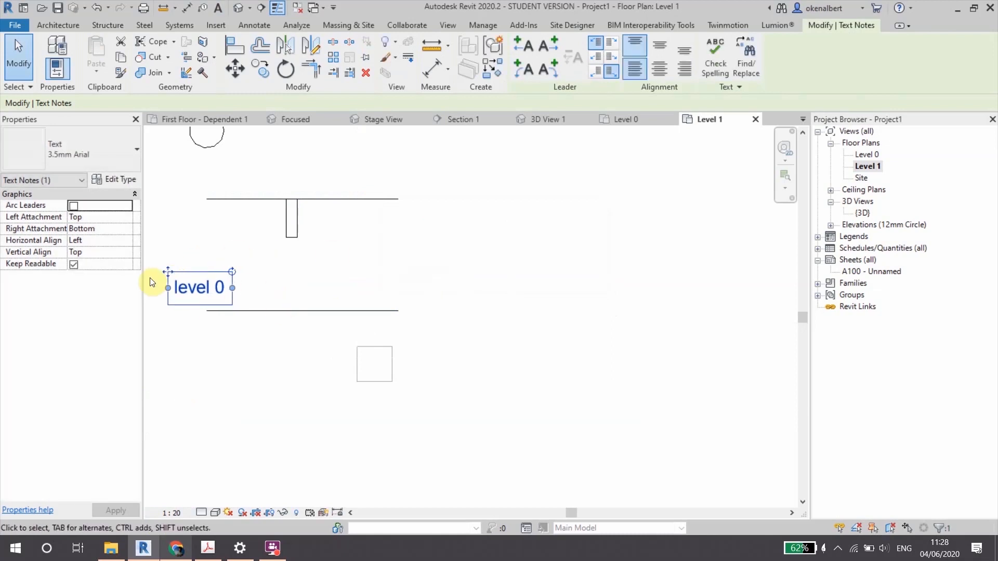
Copy the "level 0" note to above the upper detail line and change the copy to "level 1"
{"action": "key", "text": "c"}
{"action": "key", "text": "o"}
{"action": "left_click", "coordinate": [166, 275]}
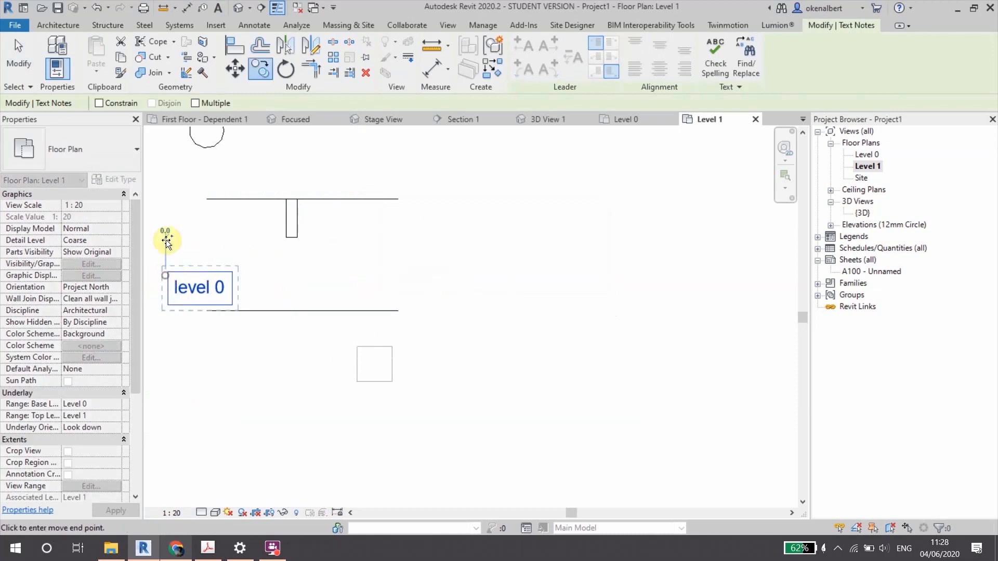
{"action": "left_click", "coordinate": [170, 154]}
{"action": "double_click", "coordinate": [212, 168]}
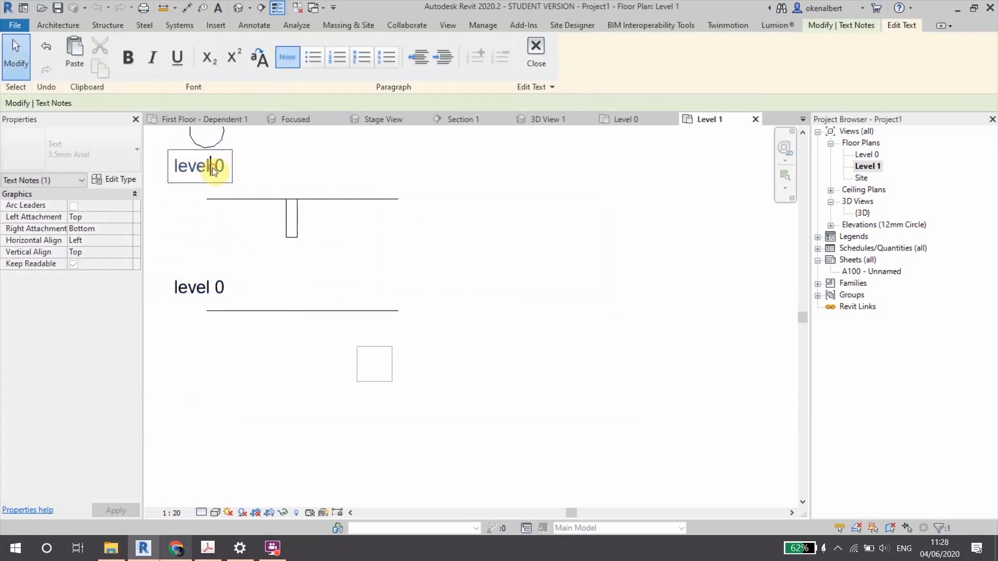
{"action": "type", "text": "1"}
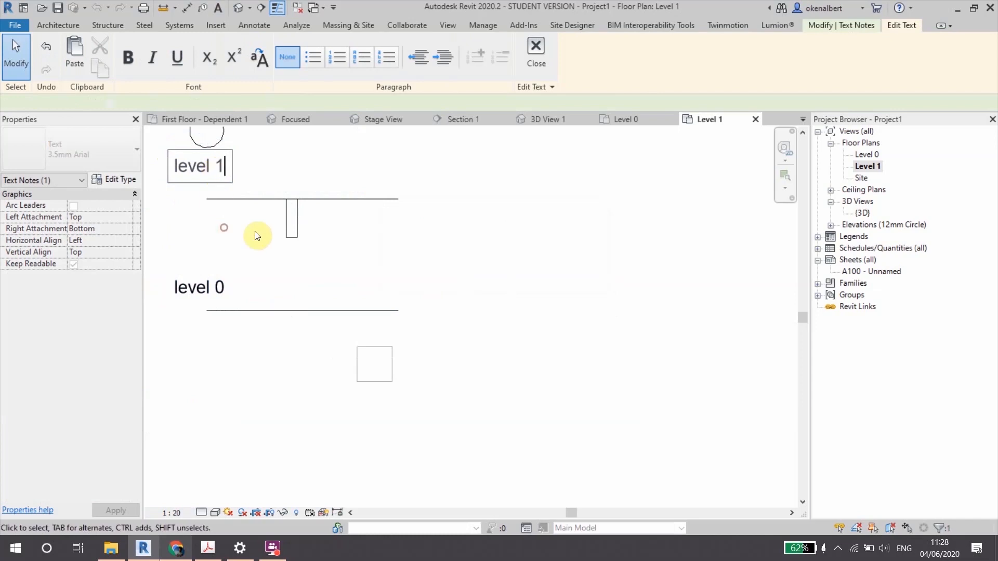
{"action": "left_click", "coordinate": [258, 233]}
Open the {3D} view and examine how the lumber beams sit between the column tops at Level 1
{"action": "scroll", "coordinate": [325, 303], "scroll_direction": "down", "scroll_amount": 1}
{"action": "middle_click_drag", "start_coordinate": [376, 338], "coordinate": [334, 258]}
{"action": "scroll", "coordinate": [346, 313], "scroll_direction": "down", "scroll_amount": 3}
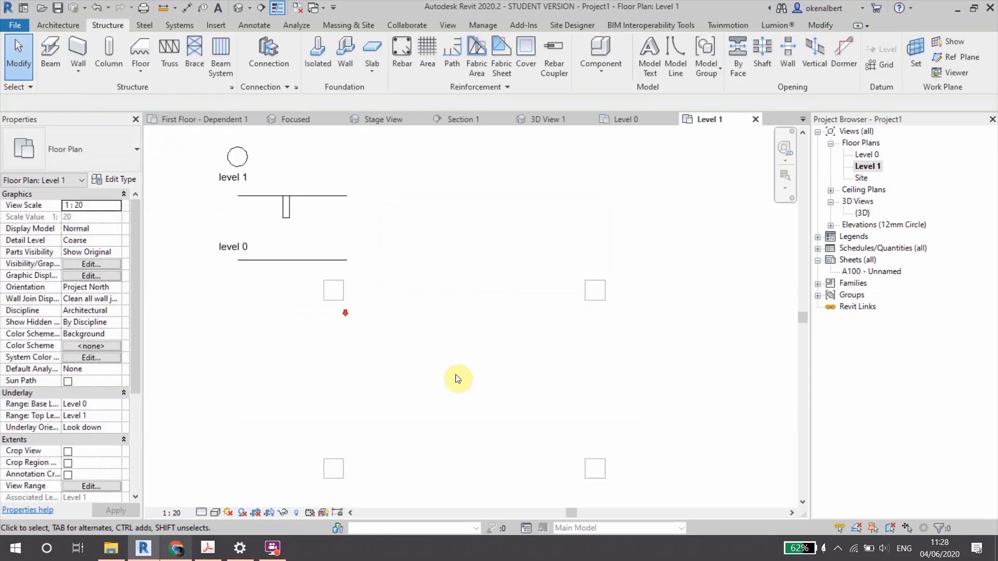
{"action": "scroll", "coordinate": [440, 354], "scroll_direction": "down", "scroll_amount": 2}
{"action": "middle_click_drag", "start_coordinate": [438, 350], "coordinate": [409, 264]}
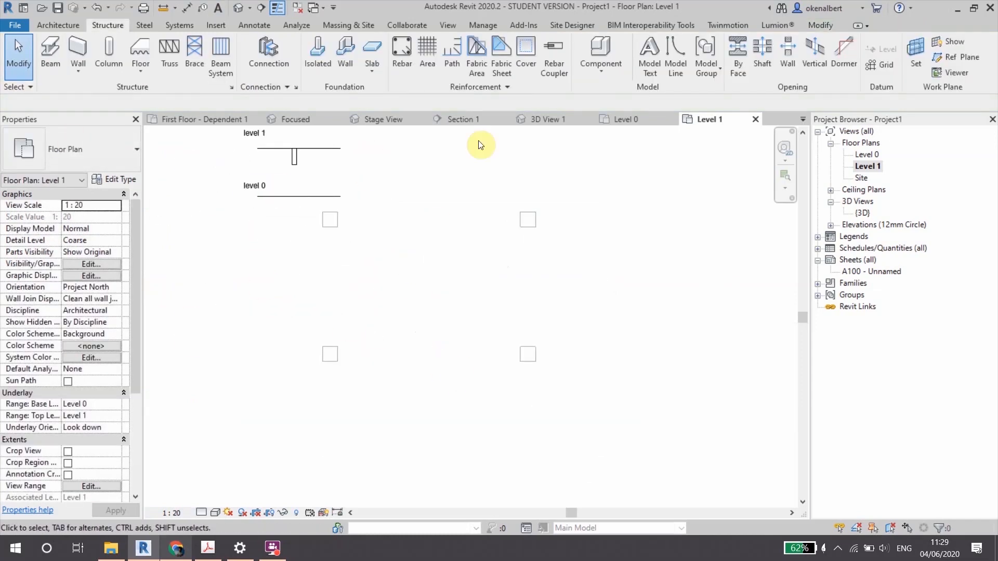
{"action": "double_click", "coordinate": [861, 213]}
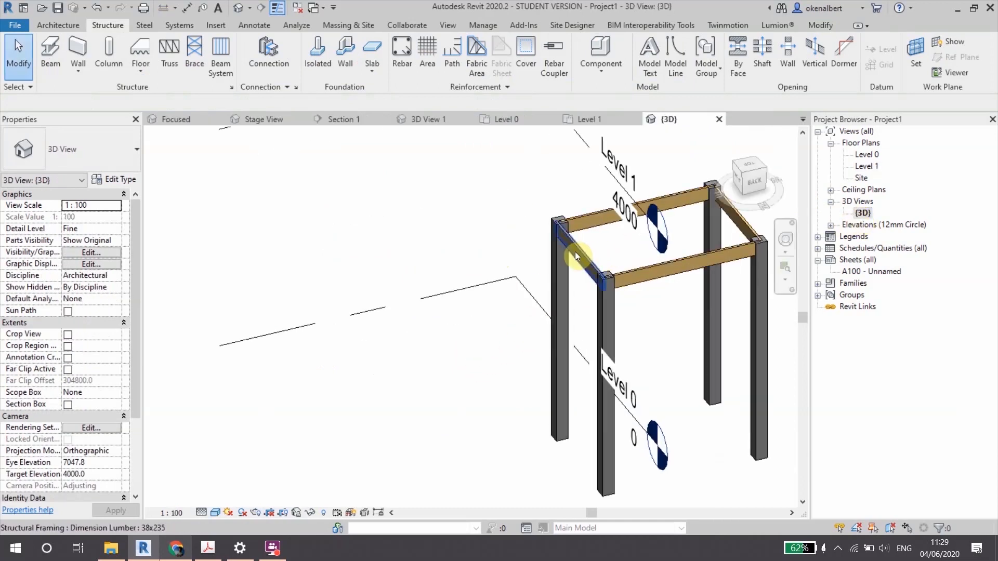
{"action": "middle_click_drag", "start_coordinate": [575, 260], "coordinate": [439, 242]}
{"action": "scroll", "coordinate": [439, 242], "scroll_direction": "up", "scroll_amount": 2}
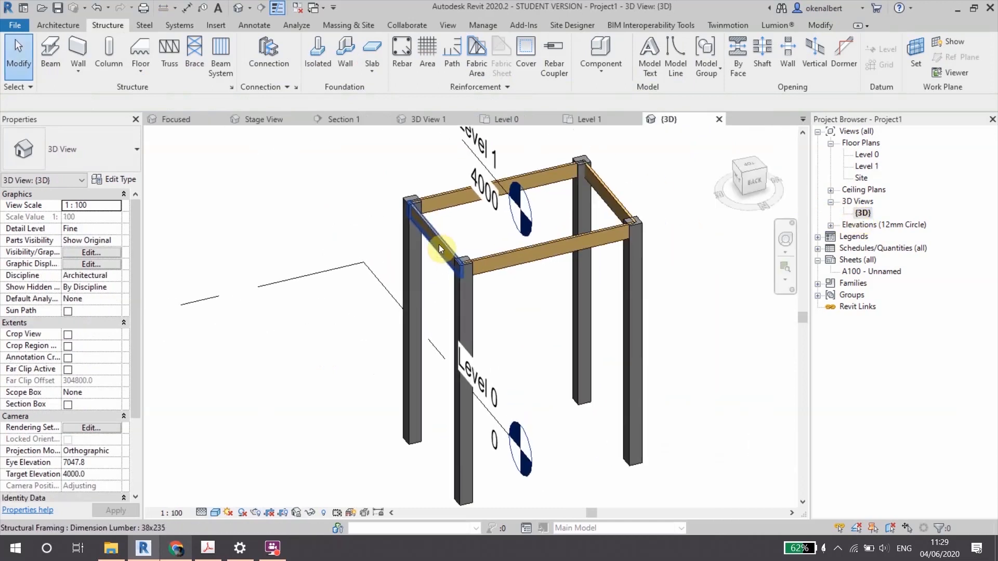
{"action": "key", "text": "Tab"}
{"action": "left_click", "coordinate": [439, 244]}
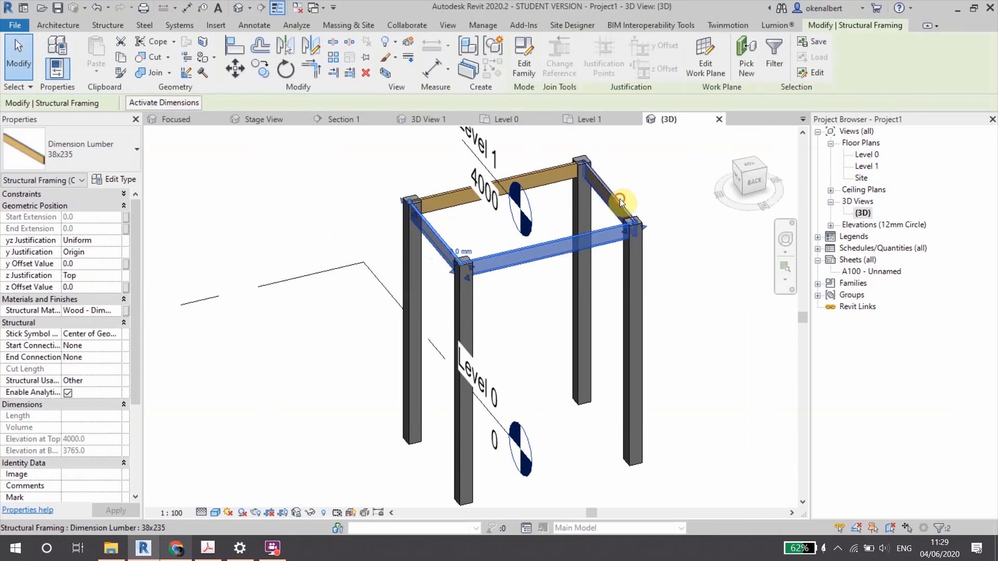
{"action": "left_click", "coordinate": [620, 199]}
{"action": "key", "text": "Escape"}
{"action": "middle_click_drag", "start_coordinate": [474, 256], "coordinate": [535, 379], "text": "shift"}
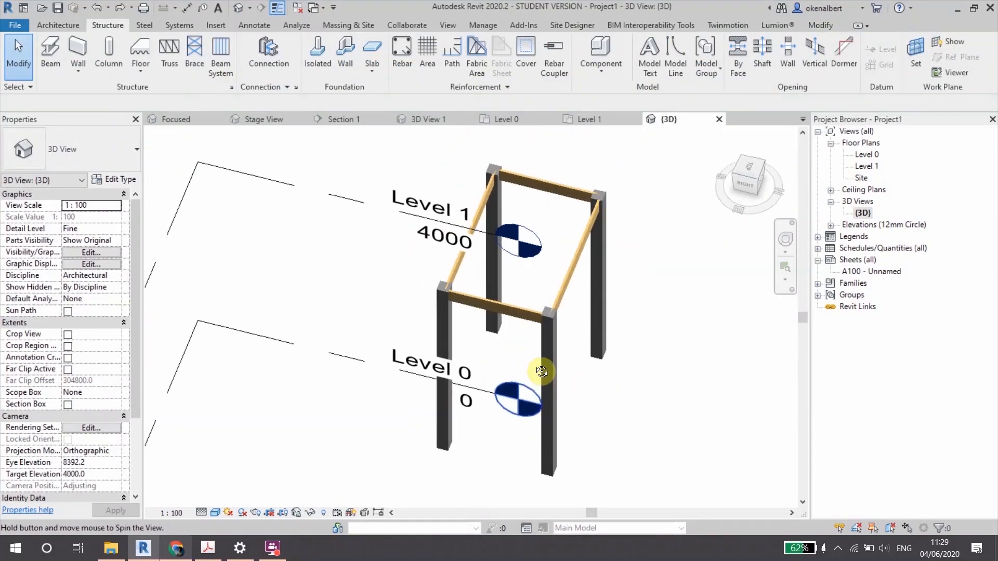
In the Level 1 floor plan, move the level diagram with its notes and circle farther away from the columns
{"action": "left_click", "coordinate": [610, 119]}
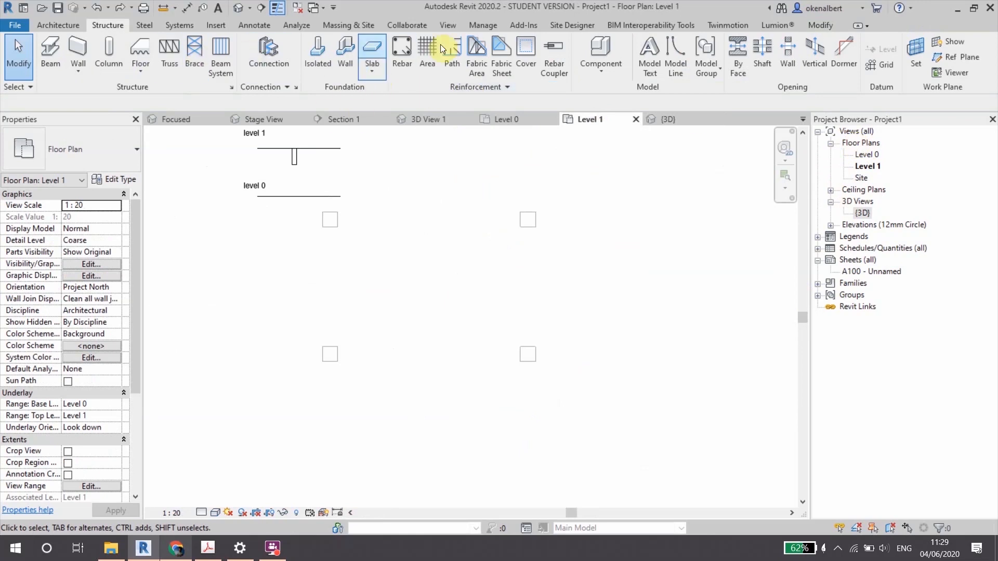
{"action": "left_click", "coordinate": [450, 25]}
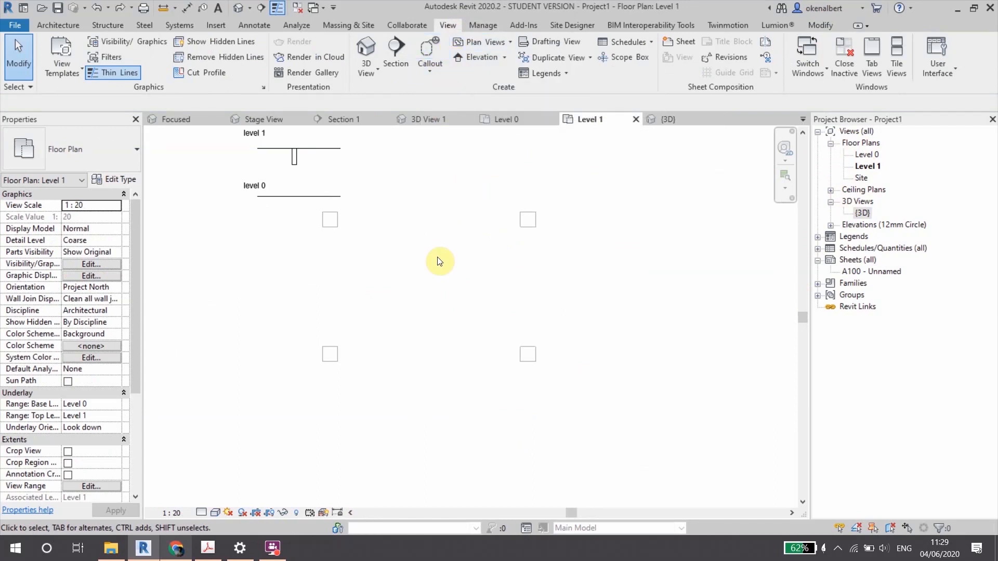
{"action": "middle_click_drag", "start_coordinate": [437, 261], "coordinate": [470, 316]}
{"action": "left_click_drag", "start_coordinate": [384, 148], "coordinate": [267, 254]}
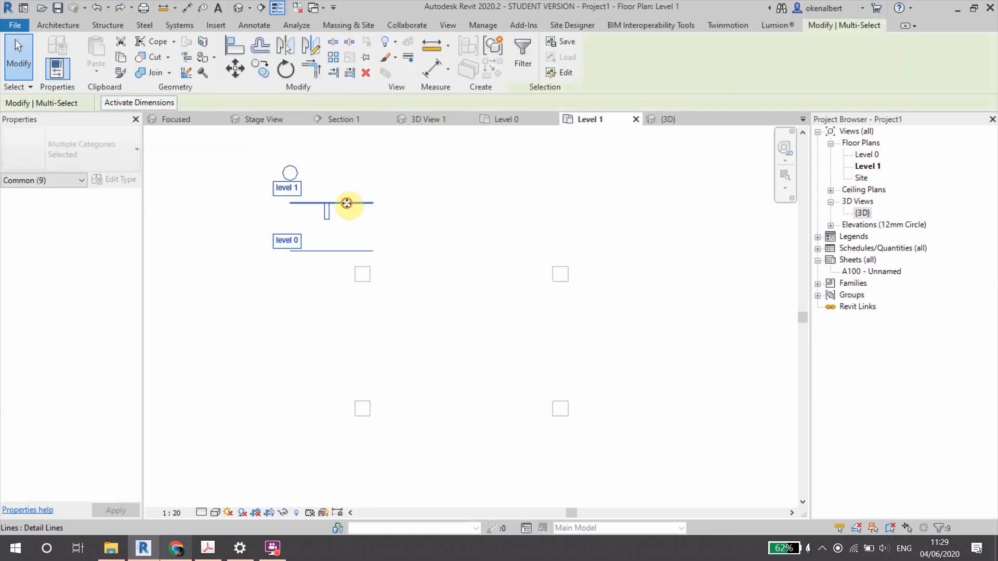
{"action": "left_click_drag", "start_coordinate": [347, 202], "coordinate": [242, 187]}
{"action": "left_click", "coordinate": [387, 270]}
{"action": "middle_click_drag", "start_coordinate": [412, 280], "coordinate": [459, 251]}
Examine the level diagram and the column layout in the Level 1 floor plan
{"action": "scroll", "coordinate": [416, 229], "scroll_direction": "up", "scroll_amount": 1}
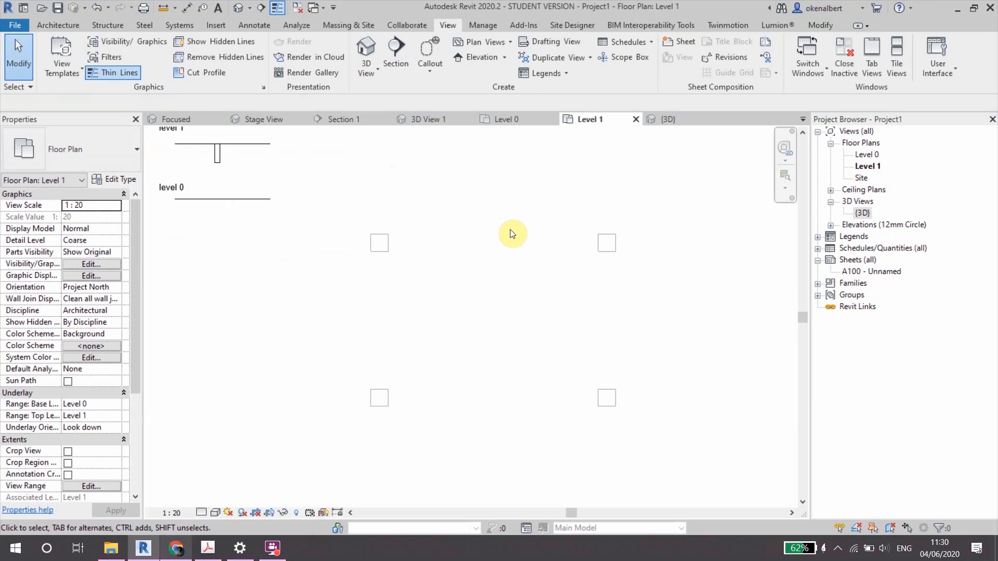
{"action": "scroll", "coordinate": [190, 157], "scroll_direction": "up", "scroll_amount": 3}
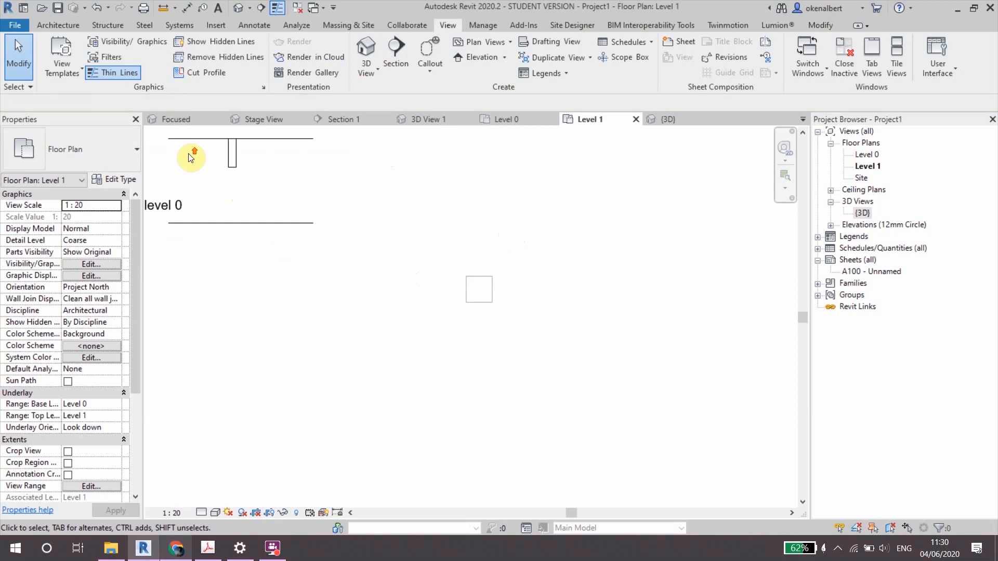
{"action": "middle_click_drag", "start_coordinate": [192, 158], "coordinate": [226, 243]}
{"action": "scroll", "coordinate": [263, 238], "scroll_direction": "up", "scroll_amount": 2}
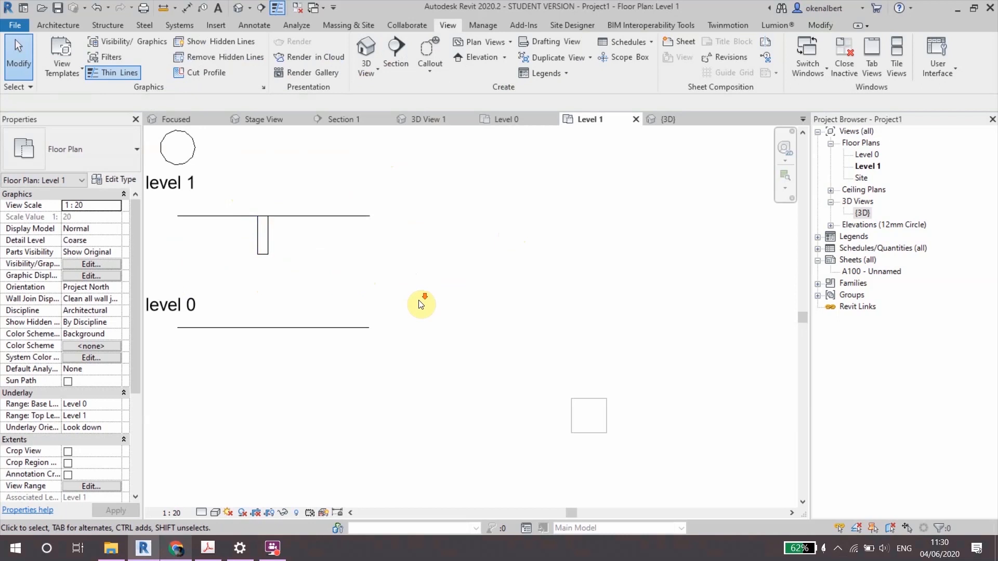
{"action": "scroll", "coordinate": [422, 304], "scroll_direction": "down", "scroll_amount": 1}
{"action": "middle_click_drag", "start_coordinate": [514, 320], "coordinate": [380, 265]}
{"action": "scroll", "coordinate": [417, 275], "scroll_direction": "down", "scroll_amount": 1}
{"action": "middle_click_drag", "start_coordinate": [491, 301], "coordinate": [443, 239]}
{"action": "scroll", "coordinate": [463, 228], "scroll_direction": "down", "scroll_amount": 1}
Create new structural plan views for Level 0 and Level 1
{"action": "left_click", "coordinate": [499, 43]}
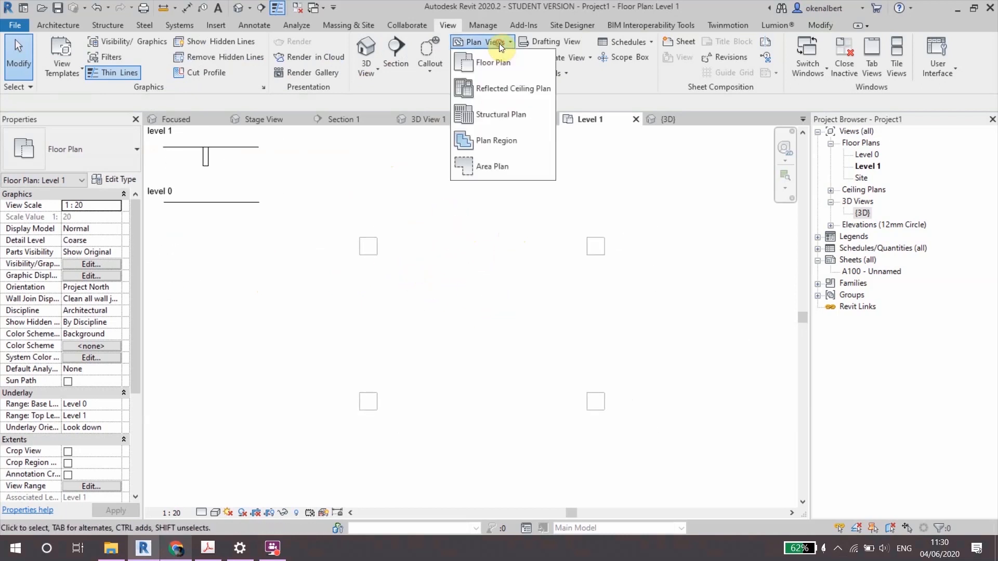
{"action": "left_click", "coordinate": [501, 115]}
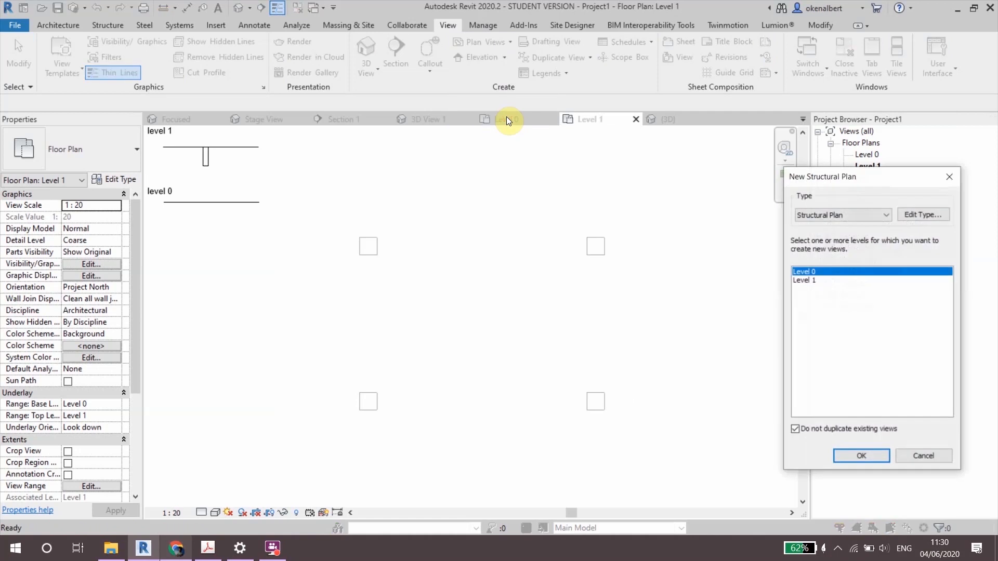
{"action": "left_click", "coordinate": [807, 281], "text": "shift"}
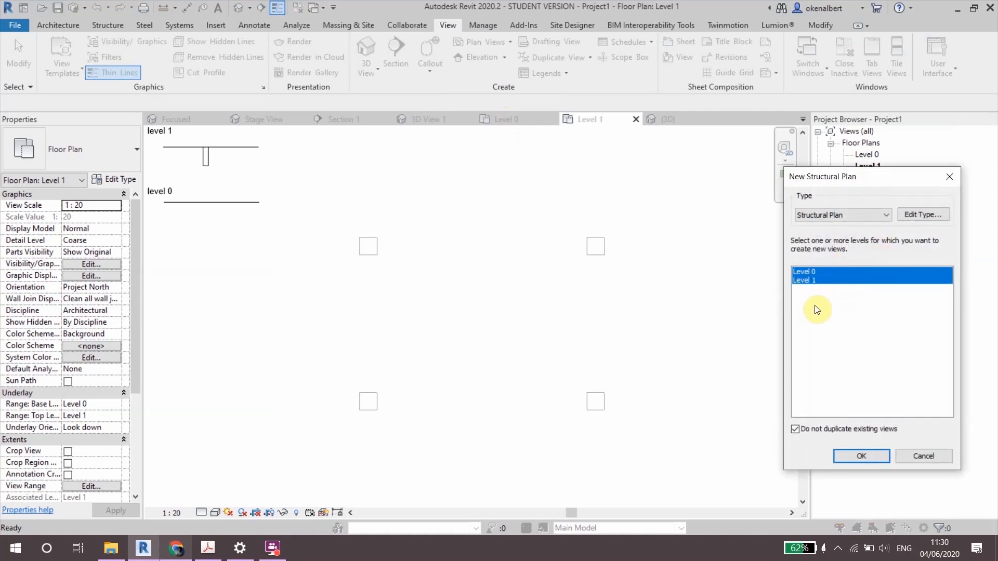
{"action": "left_click", "coordinate": [861, 456]}
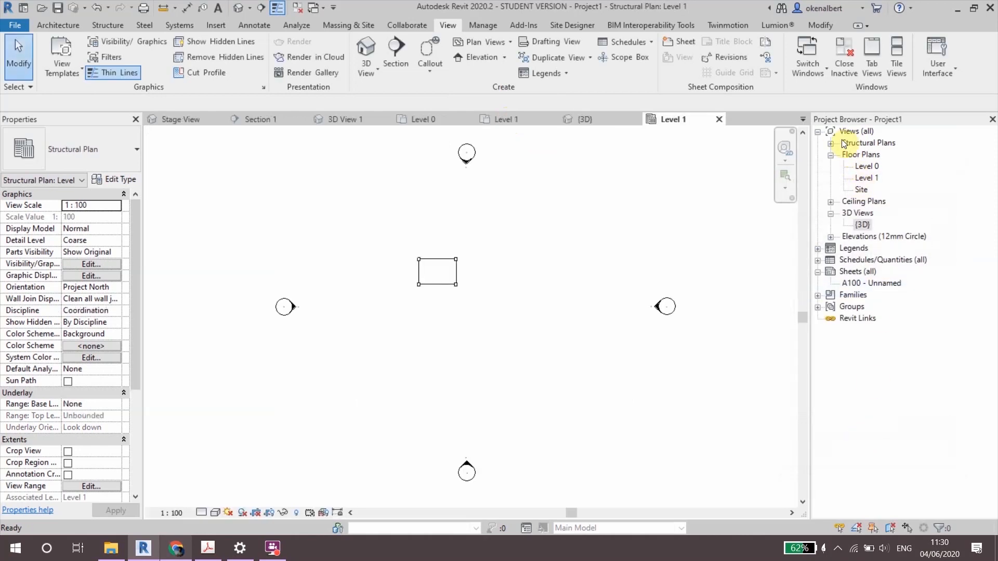
Open the Level 1 structural plan and set its detail level to Fine
{"action": "left_click", "coordinate": [831, 144]}
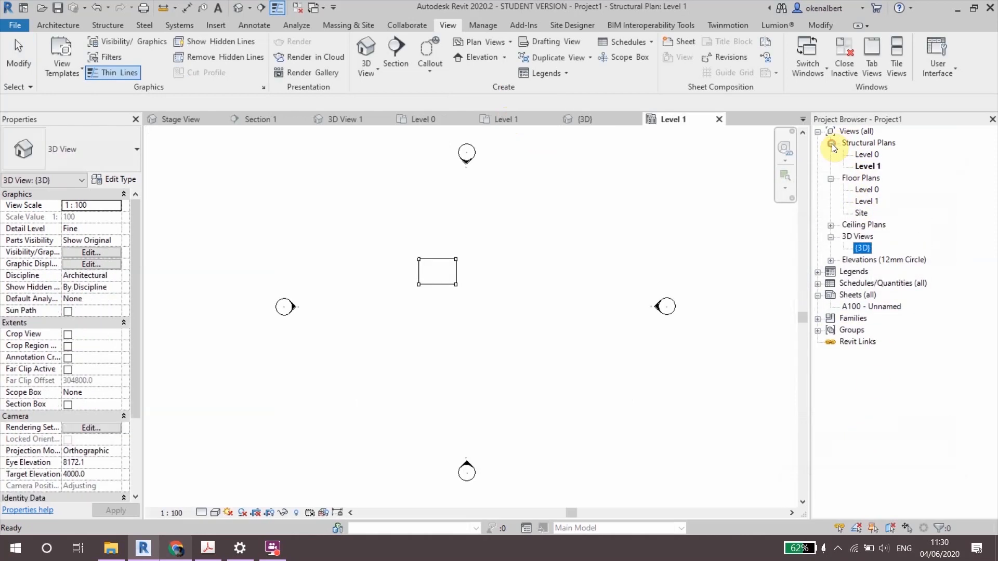
{"action": "double_click", "coordinate": [865, 167]}
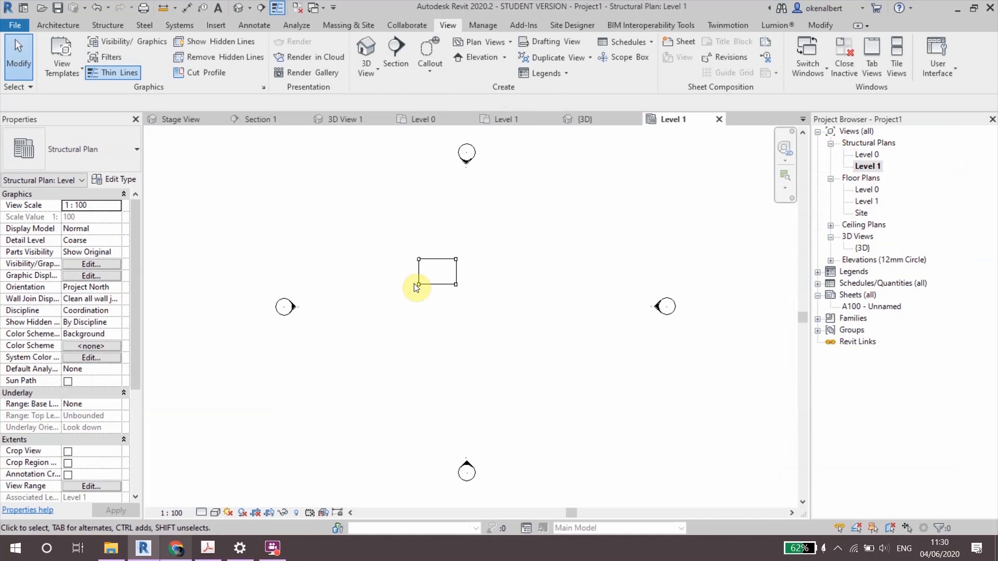
{"action": "scroll", "coordinate": [423, 278], "scroll_direction": "up", "scroll_amount": 6}
{"action": "middle_click_drag", "start_coordinate": [435, 264], "coordinate": [410, 335]}
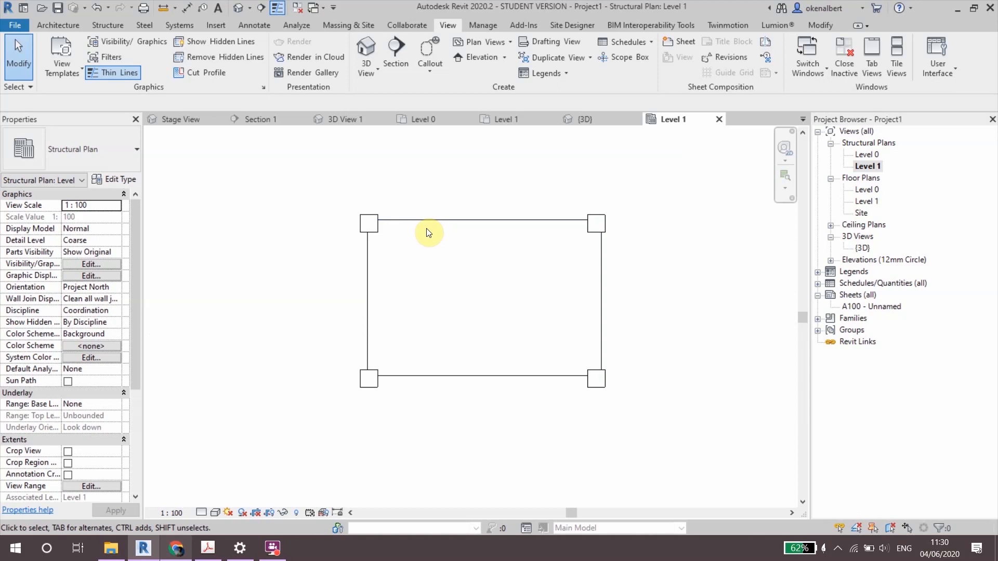
{"action": "left_click", "coordinate": [198, 510]}
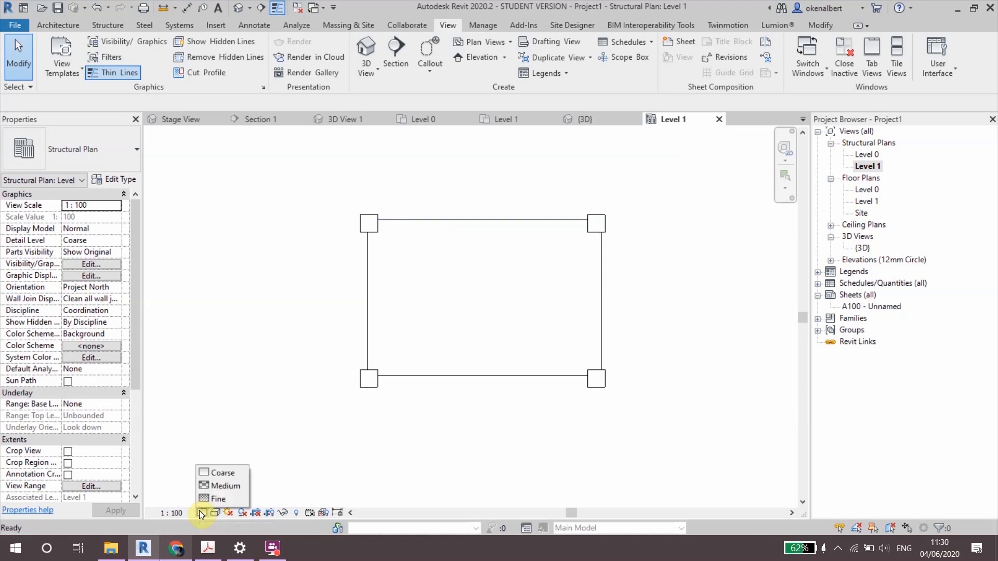
{"action": "left_click", "coordinate": [203, 497]}
{"action": "scroll", "coordinate": [416, 229], "scroll_direction": "up", "scroll_amount": 2}
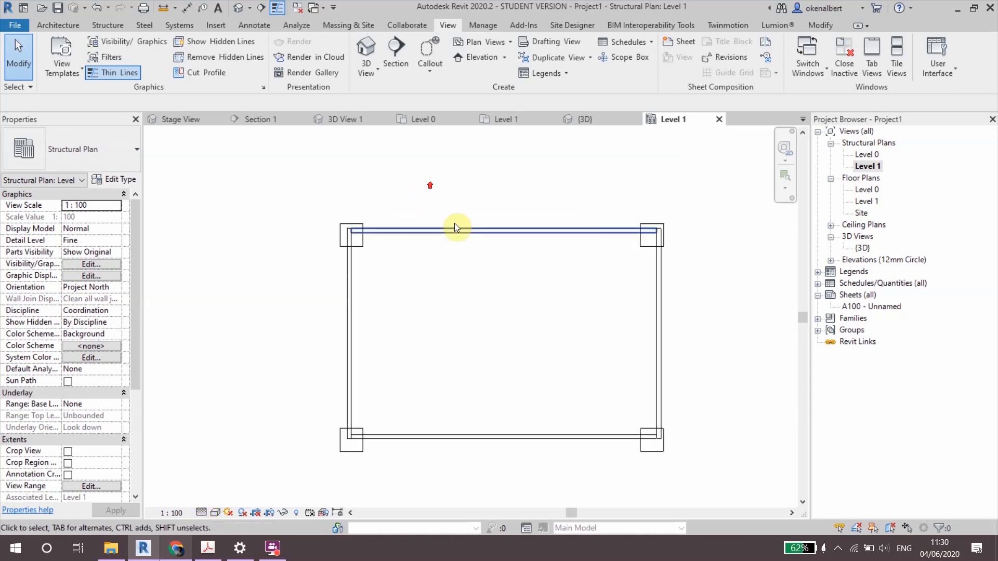
Copy the right end beam 1000 mm inward, parallel to the original
{"action": "left_click", "coordinate": [659, 355]}
{"action": "key", "text": "c"}
{"action": "key", "text": "o"}
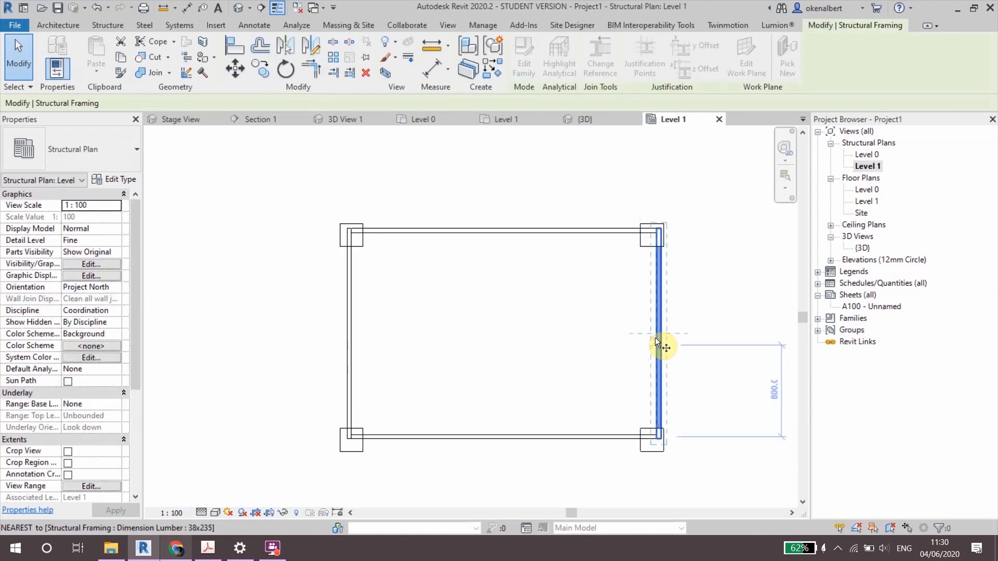
{"action": "left_click", "coordinate": [656, 311]}
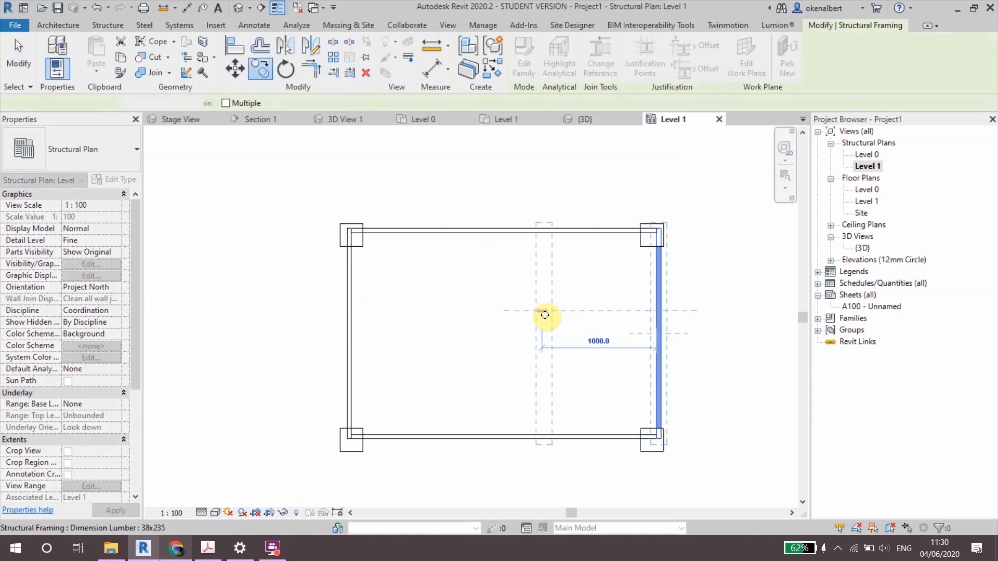
{"action": "left_click", "coordinate": [545, 314]}
Copy the new intermediate beam about 900 mm farther toward the left end beam
{"action": "key", "text": "c"}
{"action": "key", "text": "o"}
{"action": "left_click", "coordinate": [544, 316]}
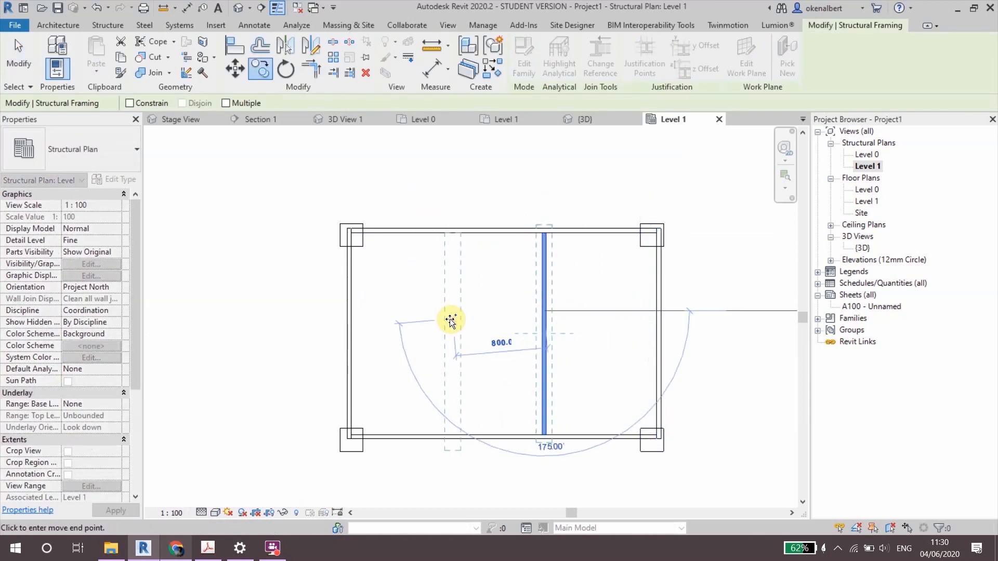
{"action": "left_click", "coordinate": [438, 312]}
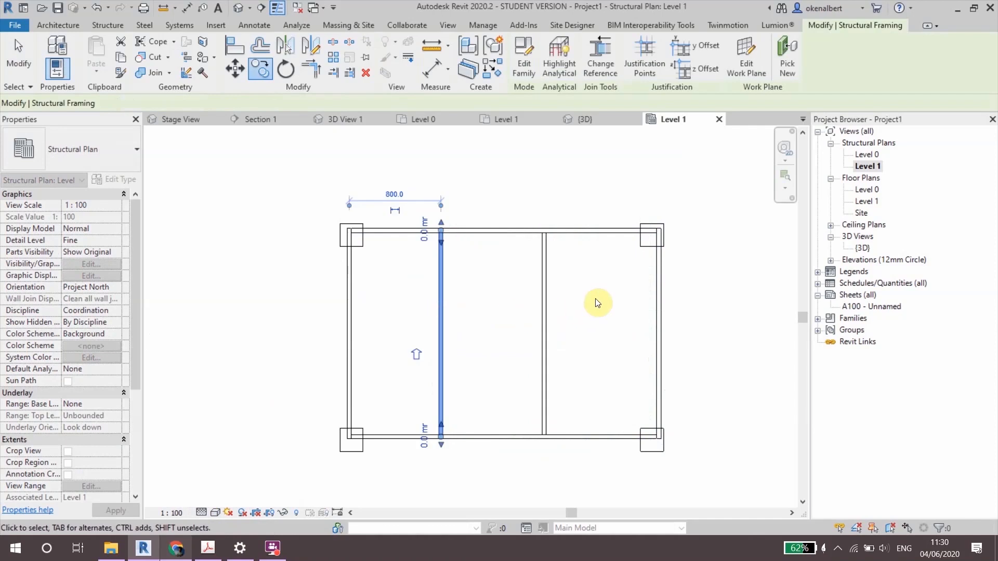
{"action": "key", "text": "Escape"}
In the {3D} view, set the elevation of Level 1 to 3000
{"action": "left_click", "coordinate": [598, 118]}
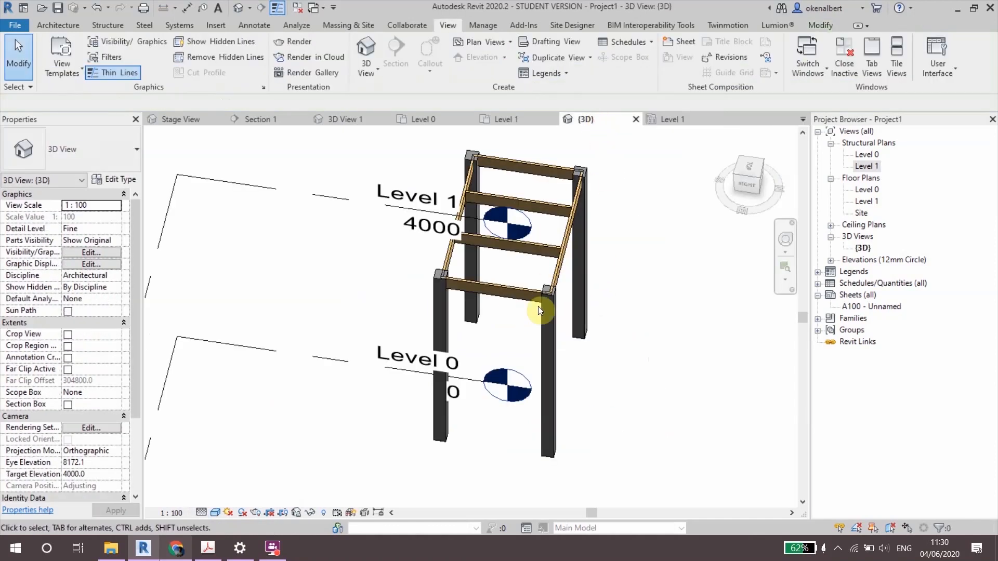
{"action": "middle_click_drag", "start_coordinate": [539, 306], "coordinate": [646, 239]}
{"action": "left_click", "coordinate": [470, 245]}
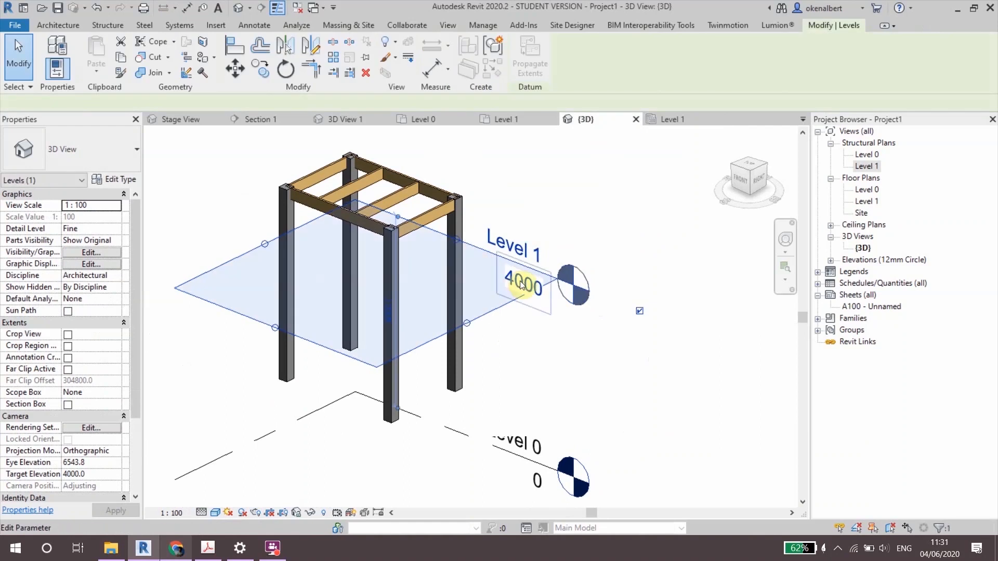
{"action": "left_click", "coordinate": [520, 280]}
{"action": "type", "text": "300"}
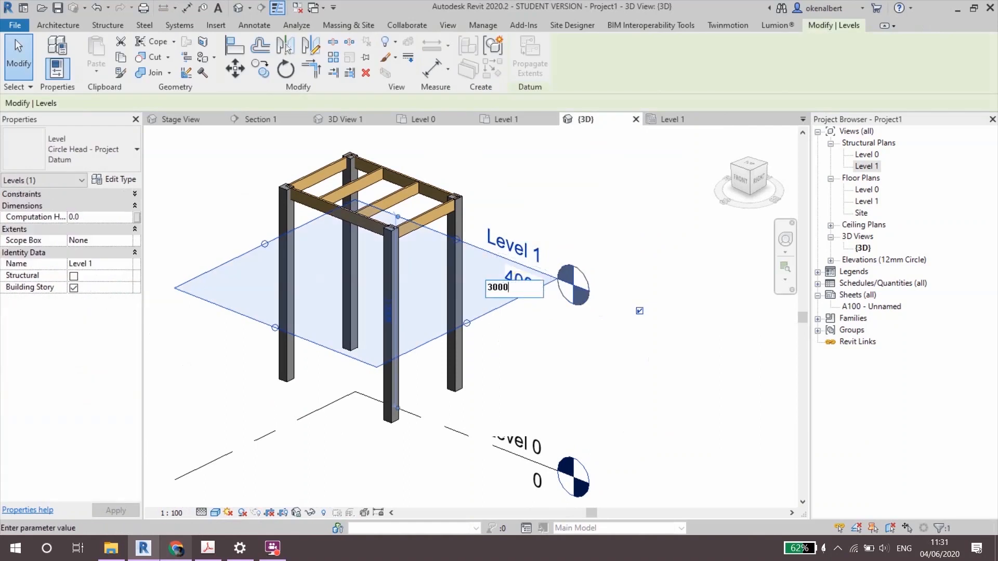
{"action": "type", "text": "0"}
{"action": "key", "text": "Return"}
{"action": "left_click", "coordinate": [302, 323]}
Examine the beam framing in 3D and compare it with the pergola reference photo in Chrome, returning to Revit
{"action": "scroll", "coordinate": [335, 255], "scroll_direction": "up", "scroll_amount": 2}
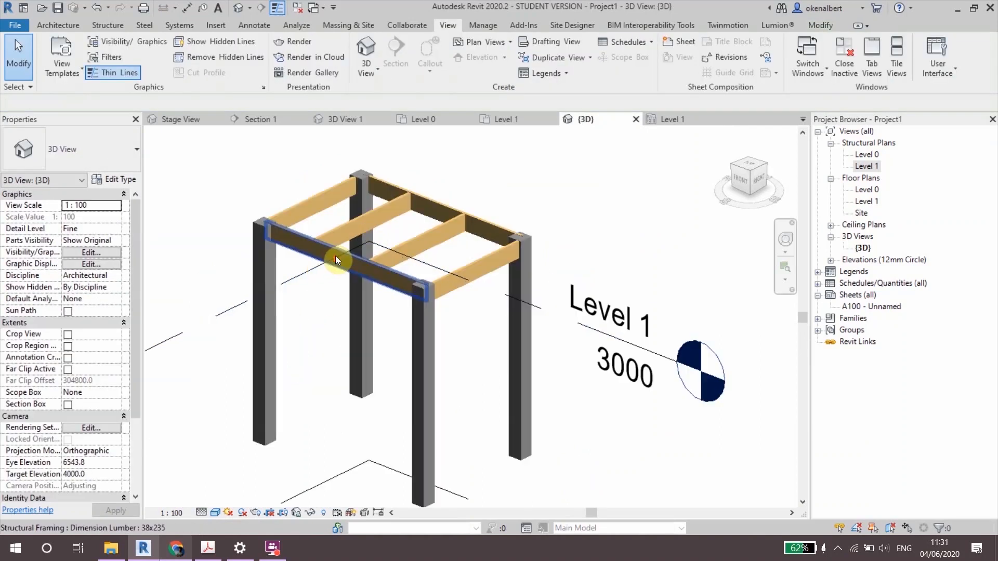
{"action": "middle_click_drag", "start_coordinate": [335, 256], "coordinate": [383, 329], "text": "shift"}
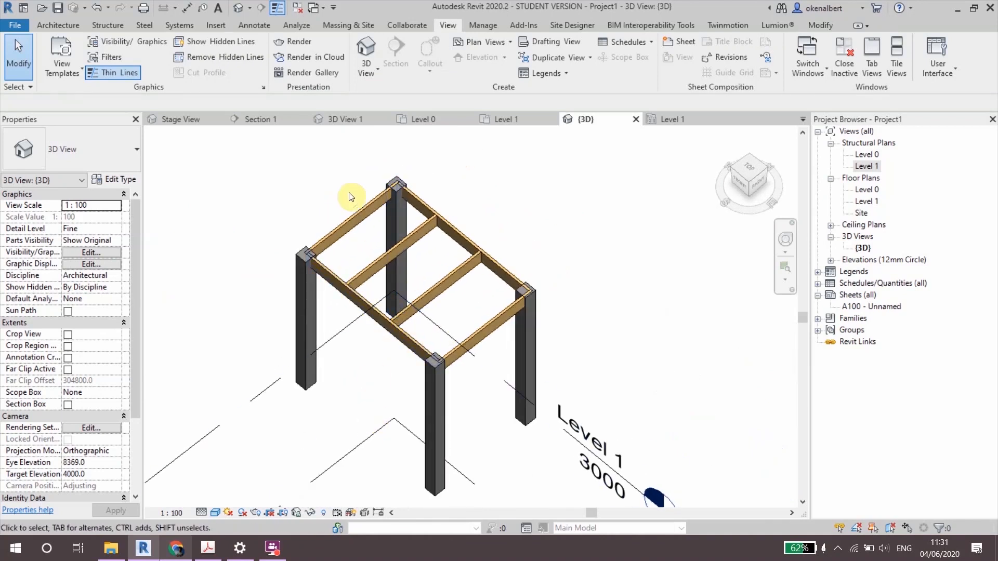
{"action": "scroll", "coordinate": [345, 223], "scroll_direction": "up", "scroll_amount": 2}
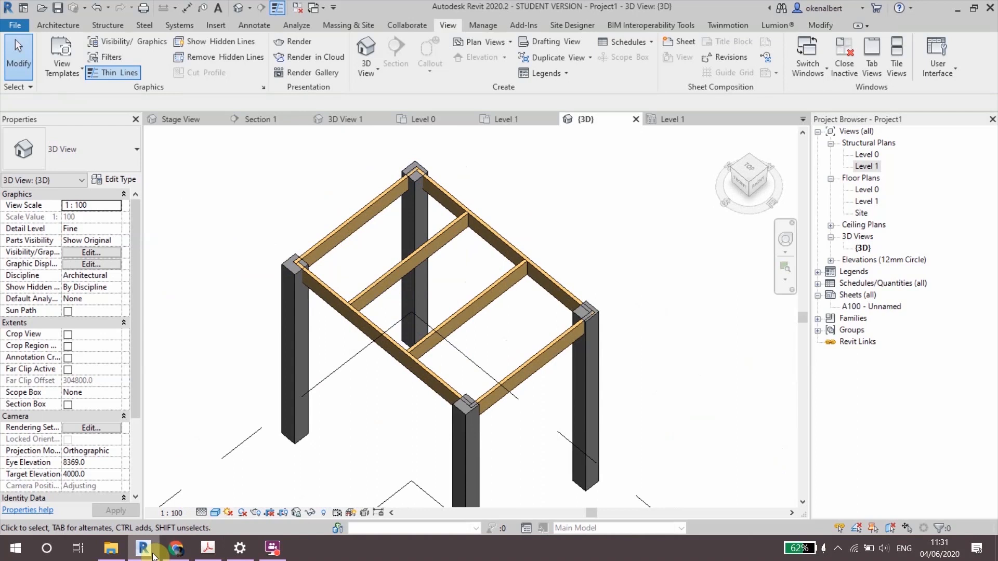
{"action": "left_click", "coordinate": [170, 553]}
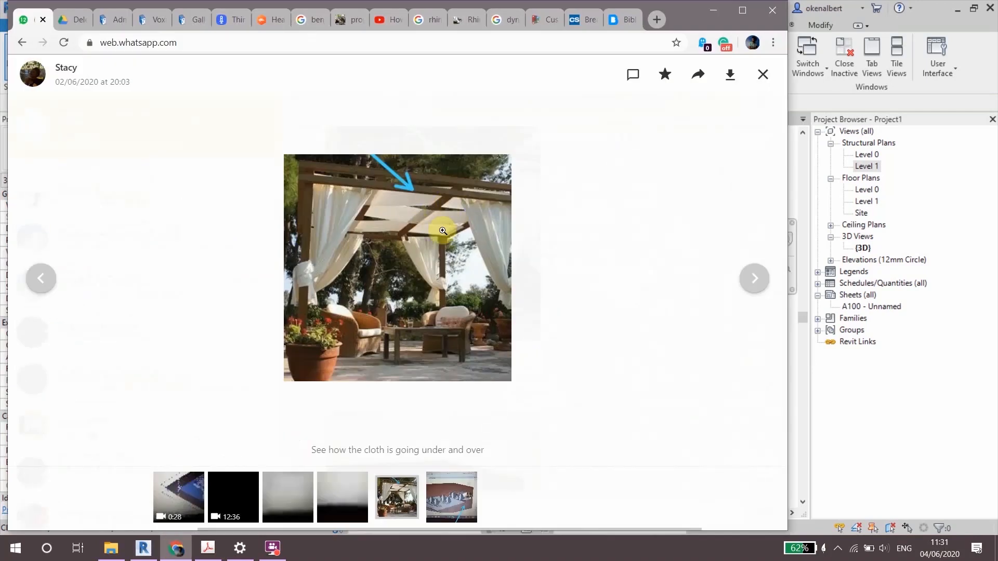
{"action": "left_click", "coordinate": [713, 10]}
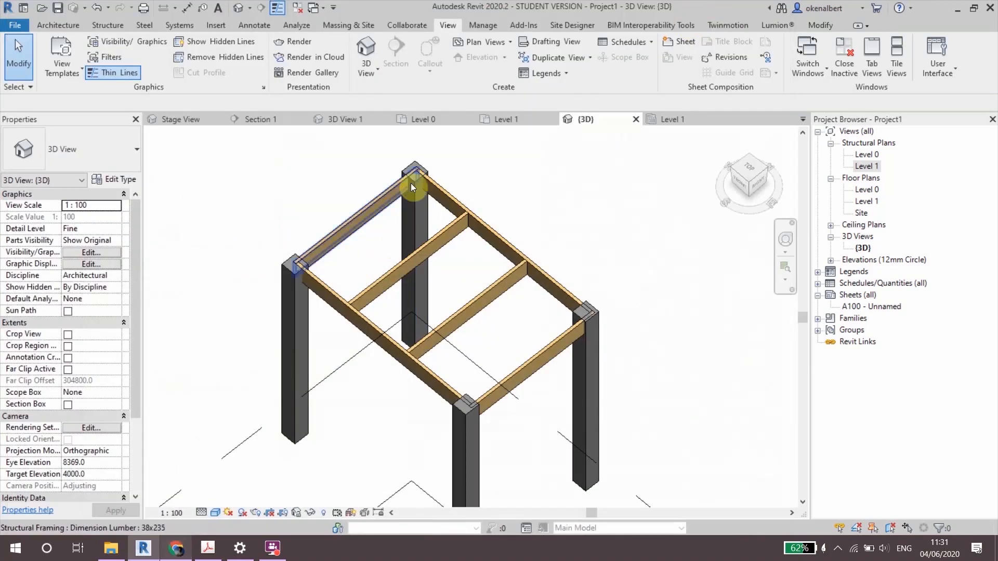
In the Level 1 structural plan, place an aligned dimension string above the frame from column centre to column centre through both intermediate beams
{"action": "left_click", "coordinate": [665, 119]}
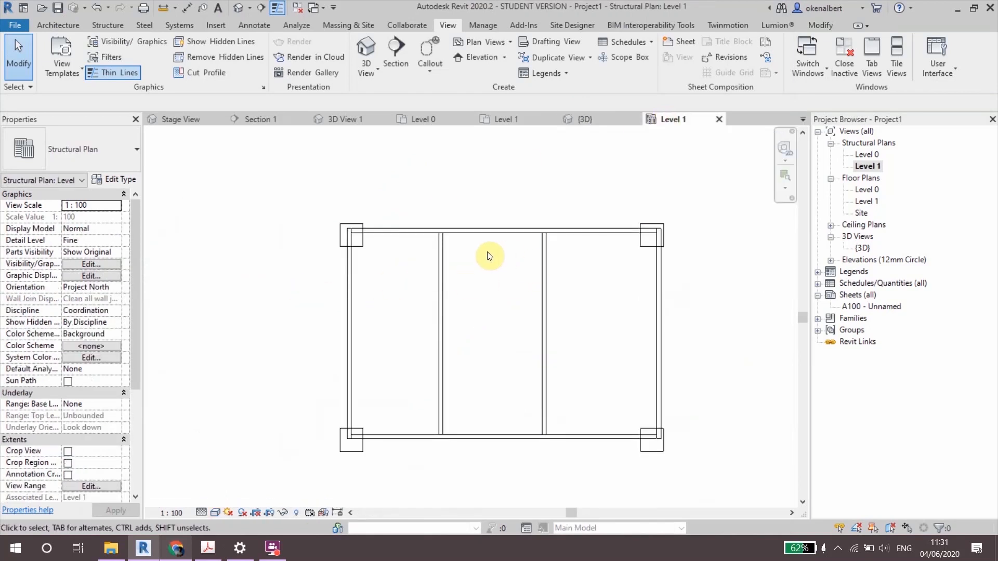
{"action": "key", "text": "i"}
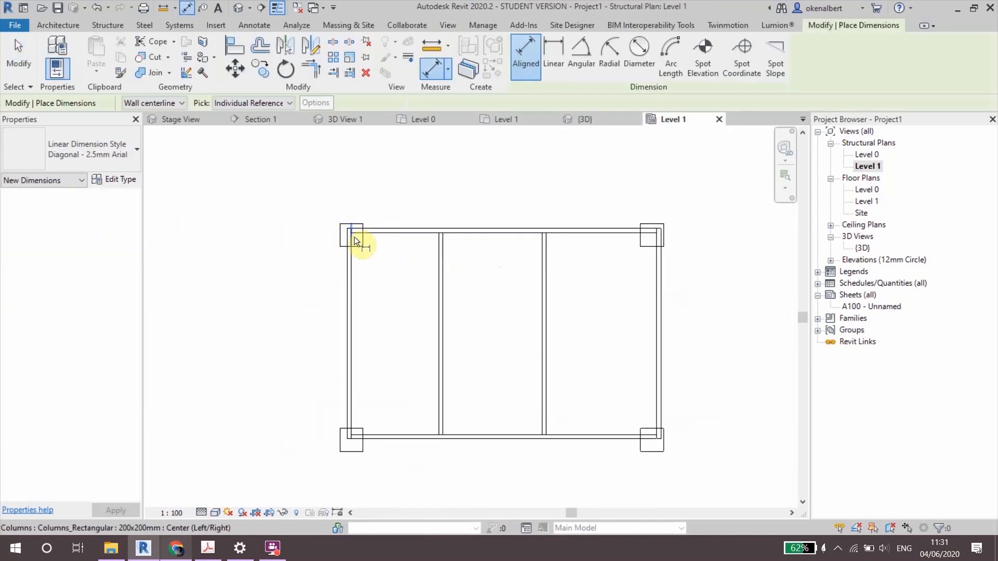
{"action": "left_click", "coordinate": [354, 236]}
{"action": "left_click", "coordinate": [441, 280]}
{"action": "left_click", "coordinate": [543, 286]}
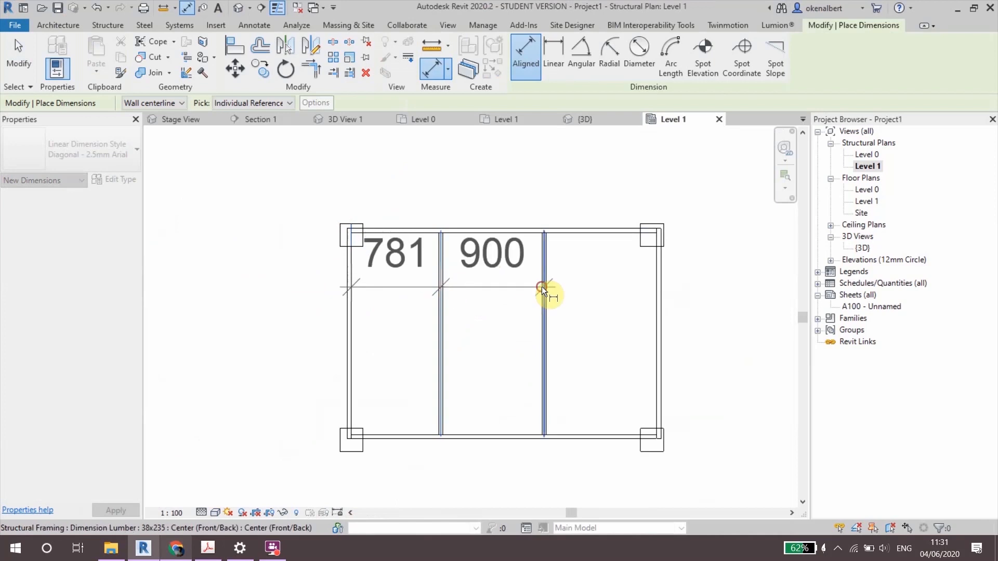
{"action": "left_click", "coordinate": [649, 247]}
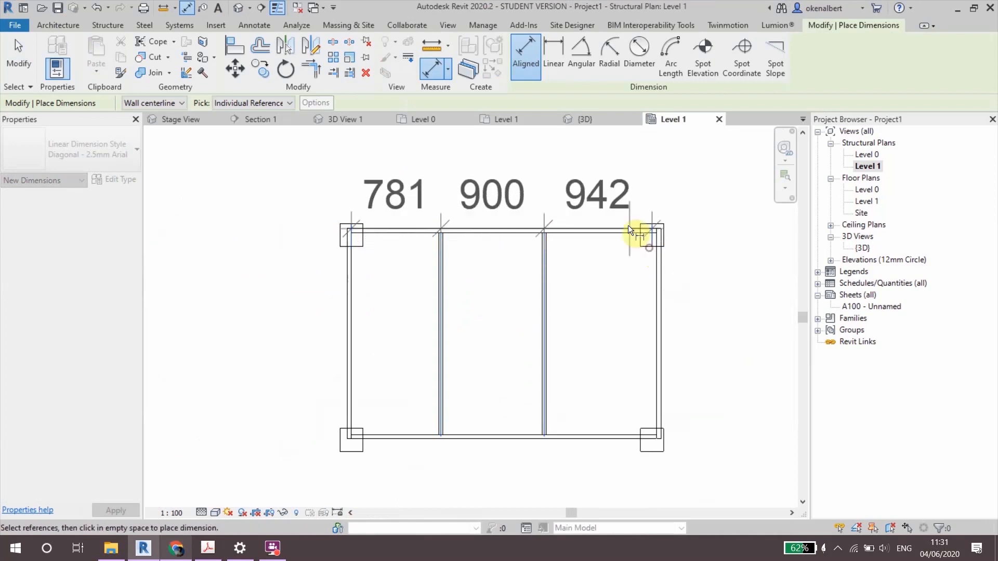
{"action": "left_click", "coordinate": [581, 181]}
Apply the equality constraint to the dimension string so the intermediate beams are evenly spaced
{"action": "middle_click_drag", "start_coordinate": [484, 222], "coordinate": [459, 315]}
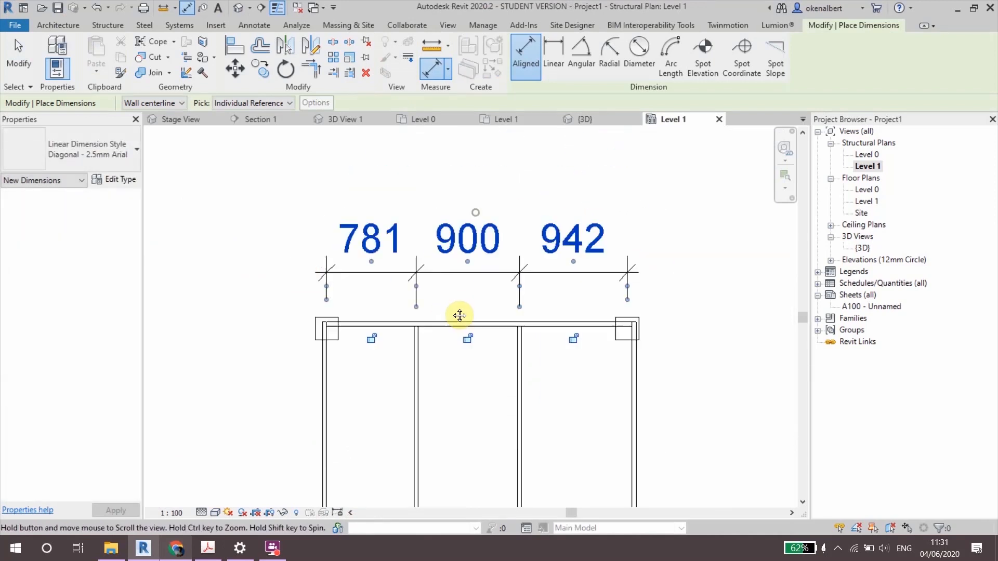
{"action": "scroll", "coordinate": [486, 153], "scroll_direction": "down", "scroll_amount": 2}
{"action": "left_click", "coordinate": [477, 137]}
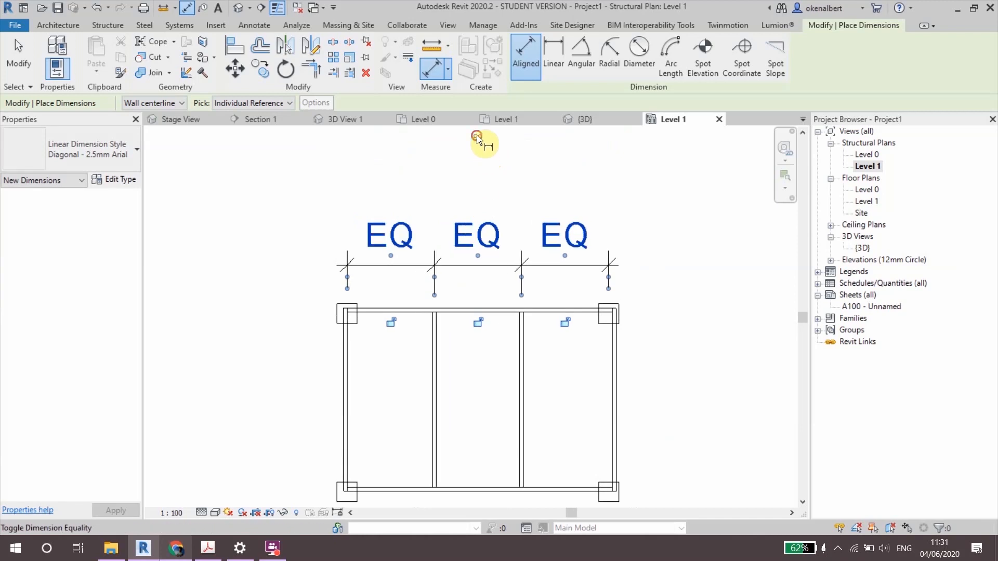
{"action": "scroll", "coordinate": [379, 438], "scroll_direction": "up", "scroll_amount": 1}
{"action": "middle_click_drag", "start_coordinate": [378, 433], "coordinate": [391, 352]}
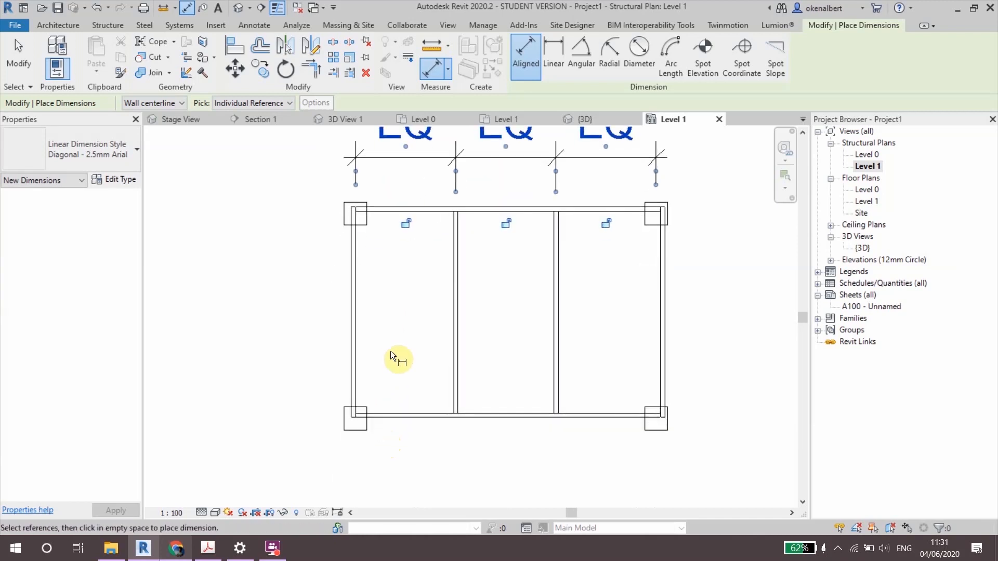
{"action": "key", "text": "Escape"}
{"action": "key", "text": "Escape"}
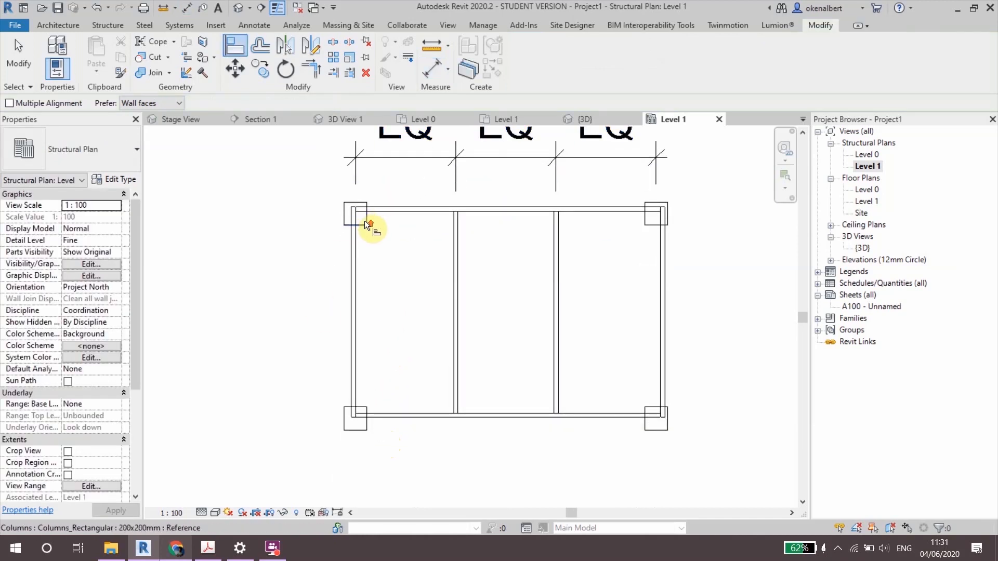
Align the frame's left perimeter beam with the centre of the upper-left column in the Level 1 structural plan
{"action": "scroll", "coordinate": [364, 224], "scroll_direction": "up", "scroll_amount": 2}
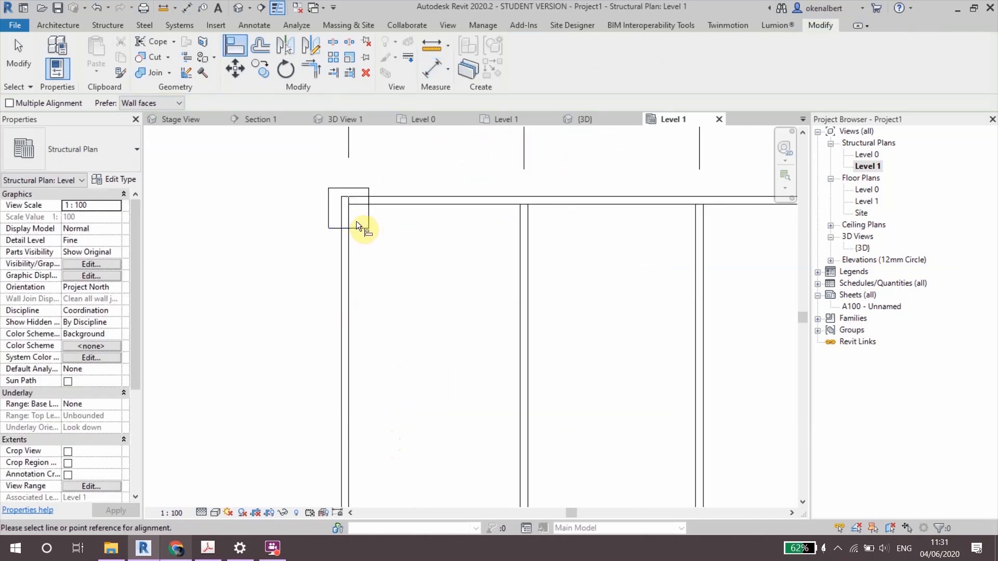
{"action": "left_click", "coordinate": [348, 282]}
{"action": "scroll", "coordinate": [348, 284], "scroll_direction": "up", "scroll_amount": 2}
{"action": "left_click", "coordinate": [342, 288]}
{"action": "scroll", "coordinate": [343, 291], "scroll_direction": "down", "scroll_amount": 2}
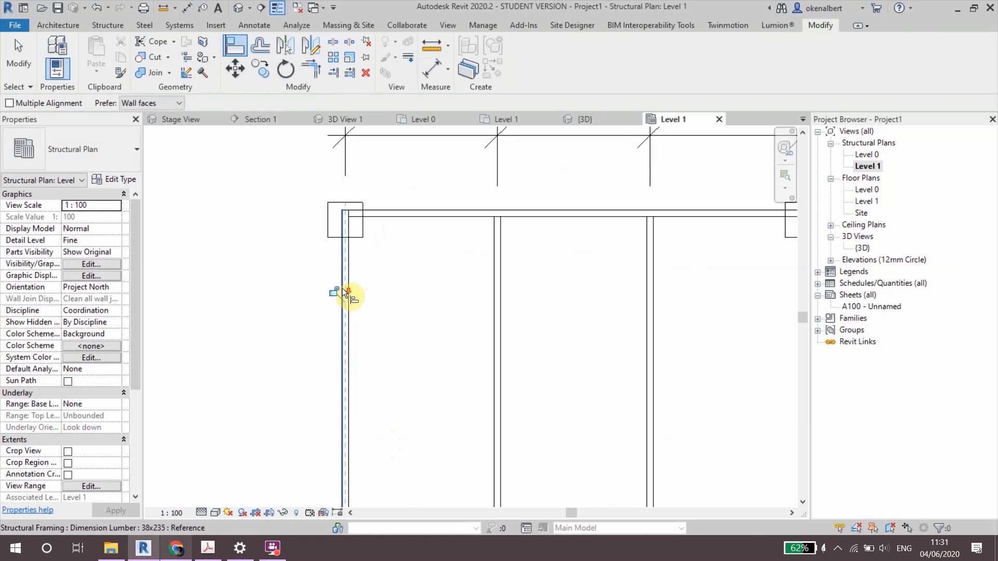
Align the frame's upper perimeter beam with the horizontal centre line of the upper-left column
{"action": "middle_click_drag", "start_coordinate": [399, 396], "coordinate": [287, 399]}
{"action": "scroll", "coordinate": [185, 190], "scroll_direction": "up", "scroll_amount": 2}
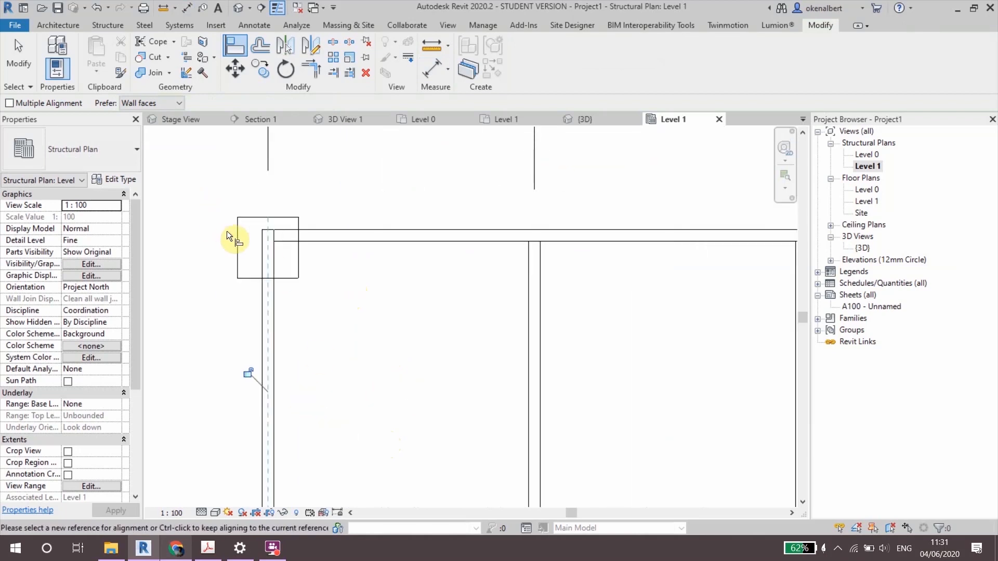
{"action": "left_click", "coordinate": [248, 252]}
{"action": "scroll", "coordinate": [333, 236], "scroll_direction": "up", "scroll_amount": 2}
{"action": "left_click", "coordinate": [333, 237]}
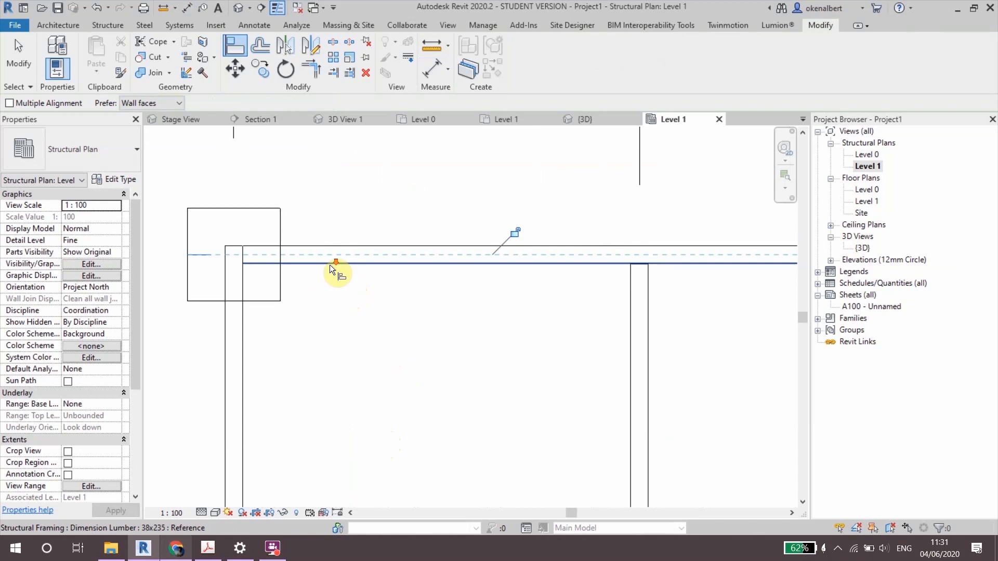
Align the frame's right perimeter beam with the vertical centre line of the upper-right column
{"action": "scroll", "coordinate": [330, 264], "scroll_direction": "down", "scroll_amount": 3}
{"action": "middle_click_drag", "start_coordinate": [517, 324], "coordinate": [214, 336]}
{"action": "scroll", "coordinate": [564, 250], "scroll_direction": "up", "scroll_amount": 2}
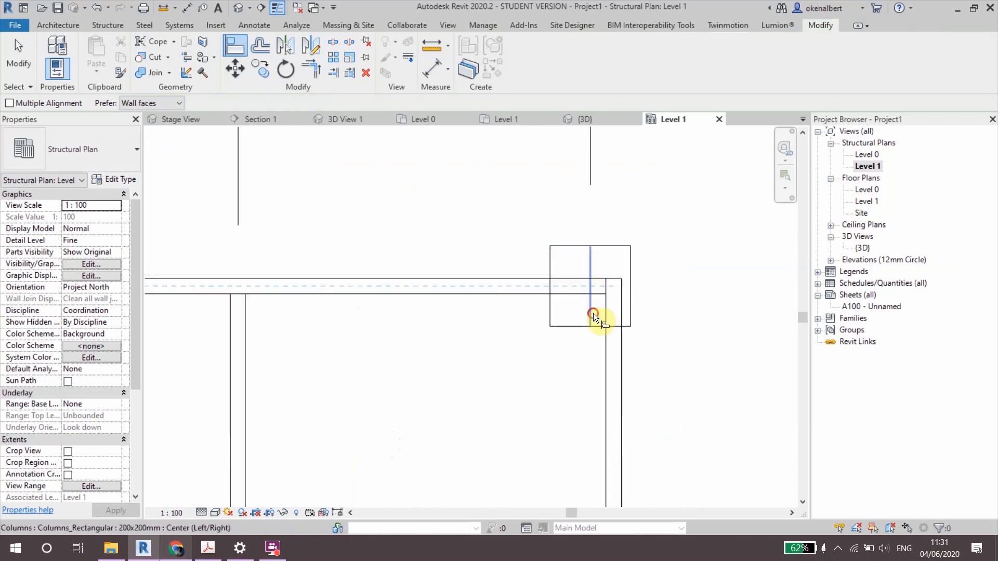
{"action": "left_click", "coordinate": [592, 313]}
{"action": "scroll", "coordinate": [581, 359], "scroll_direction": "down", "scroll_amount": 3}
Align the frame's lower perimeter beam with the horizontal centre line of the lower-right column and end the Align command
{"action": "middle_click_drag", "start_coordinate": [567, 417], "coordinate": [624, 190]}
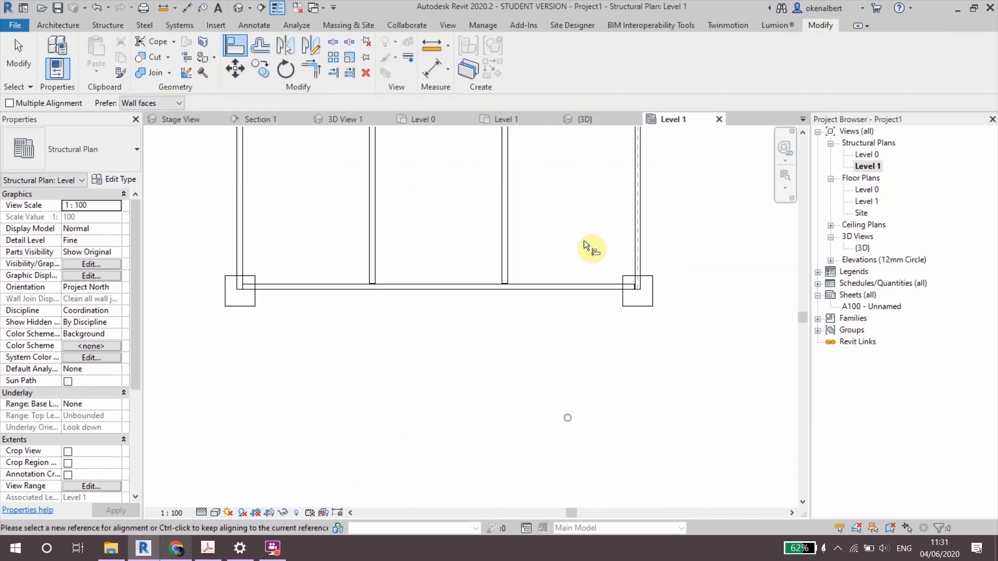
{"action": "scroll", "coordinate": [577, 277], "scroll_direction": "up", "scroll_amount": 2}
{"action": "left_click", "coordinate": [685, 300]}
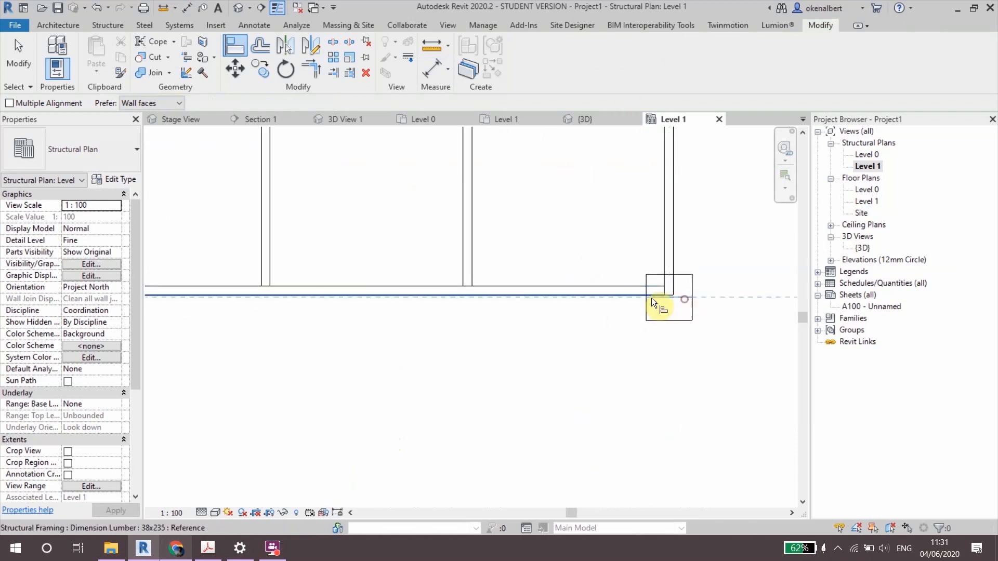
{"action": "scroll", "coordinate": [608, 289], "scroll_direction": "up", "scroll_amount": 3}
{"action": "left_click", "coordinate": [585, 293]}
{"action": "scroll", "coordinate": [585, 309], "scroll_direction": "down", "scroll_amount": 2}
{"action": "scroll", "coordinate": [587, 308], "scroll_direction": "down", "scroll_amount": 3}
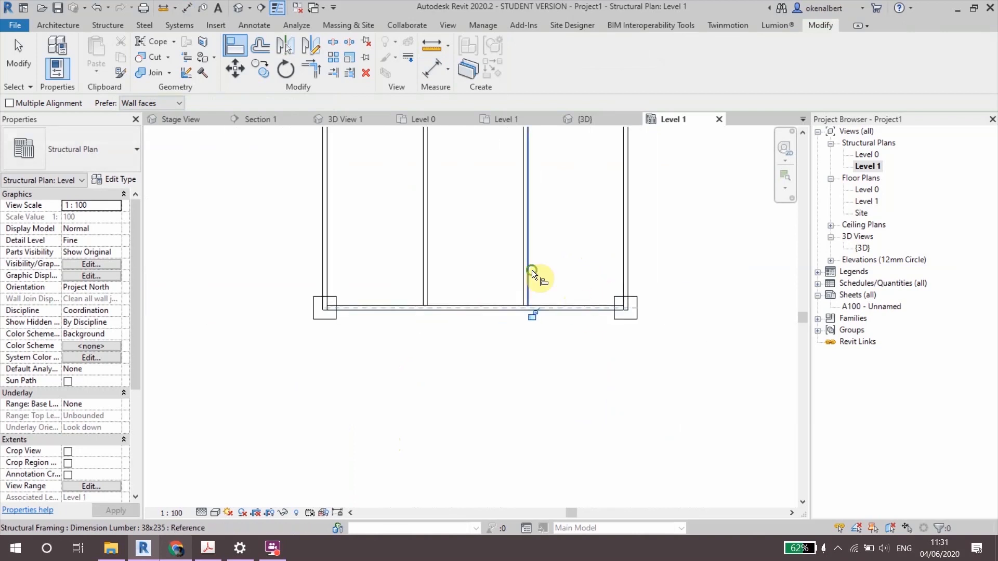
{"action": "key", "text": "Escape"}
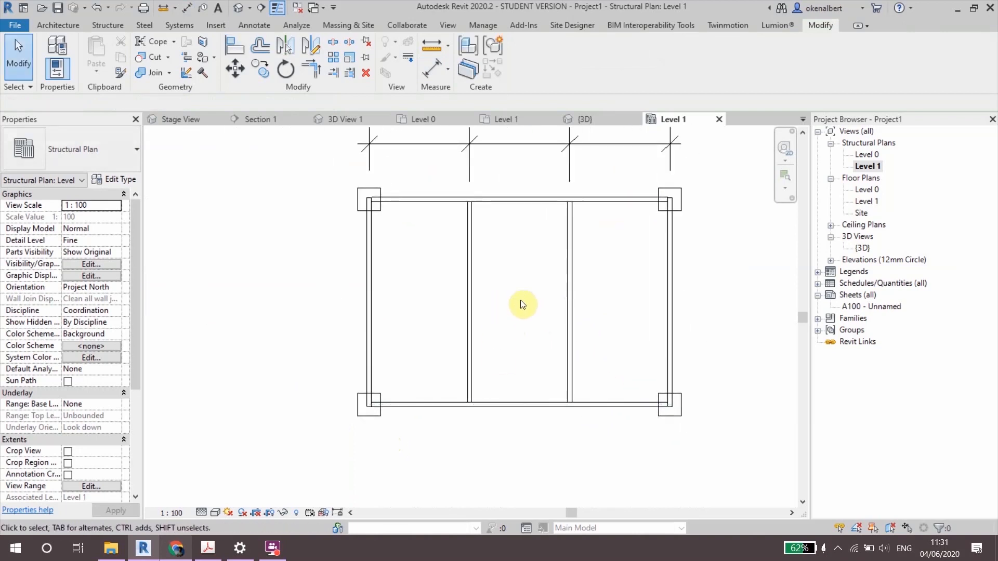
{"action": "middle_click_drag", "start_coordinate": [520, 303], "coordinate": [486, 350]}
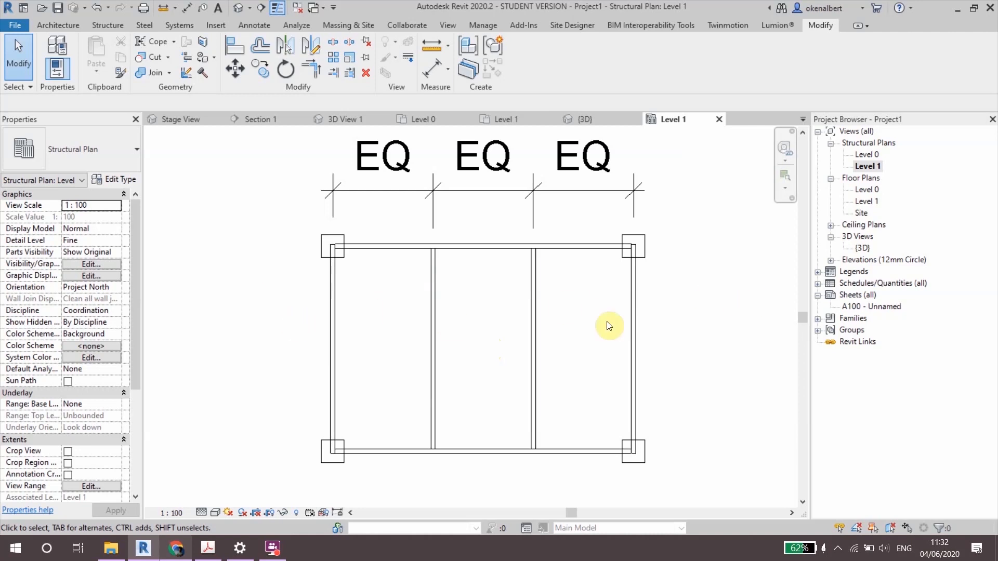
Check the pergola photo in Chrome, return to Revit and draw two horizontal reference planes across the frame between the upper and lower beams
{"action": "key", "text": "alt+Tab"}
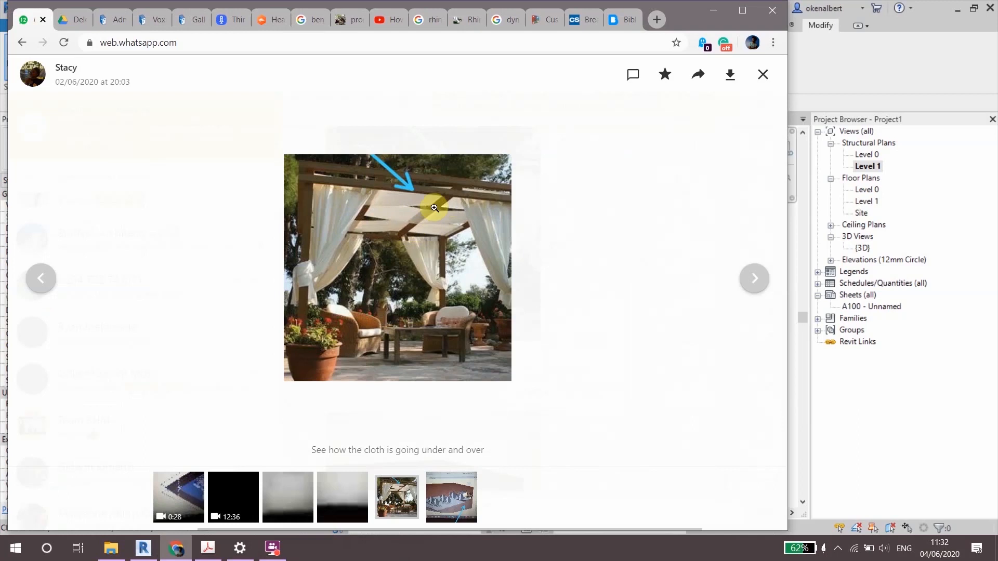
{"action": "key", "text": "alt+Tab"}
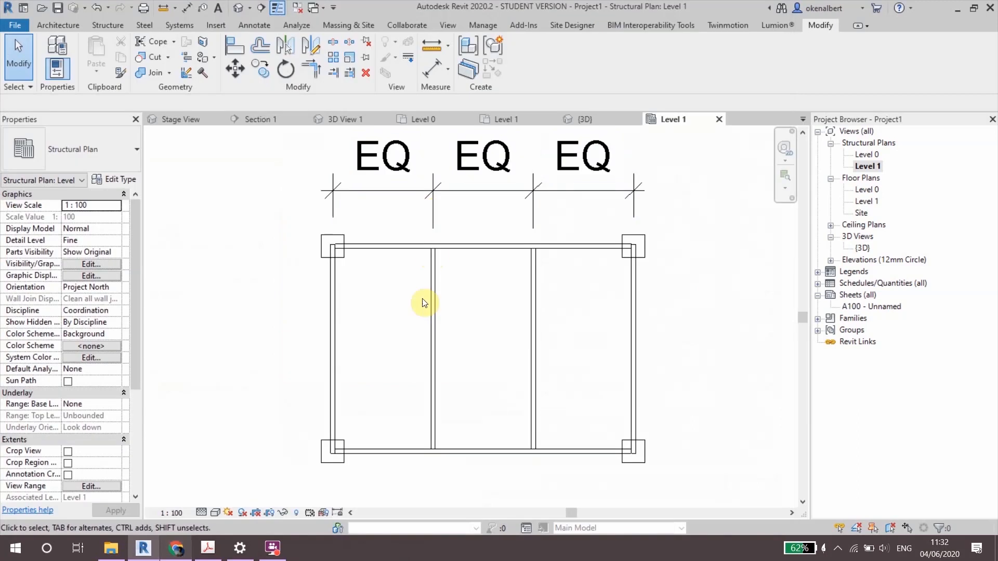
{"action": "left_click", "coordinate": [58, 26]}
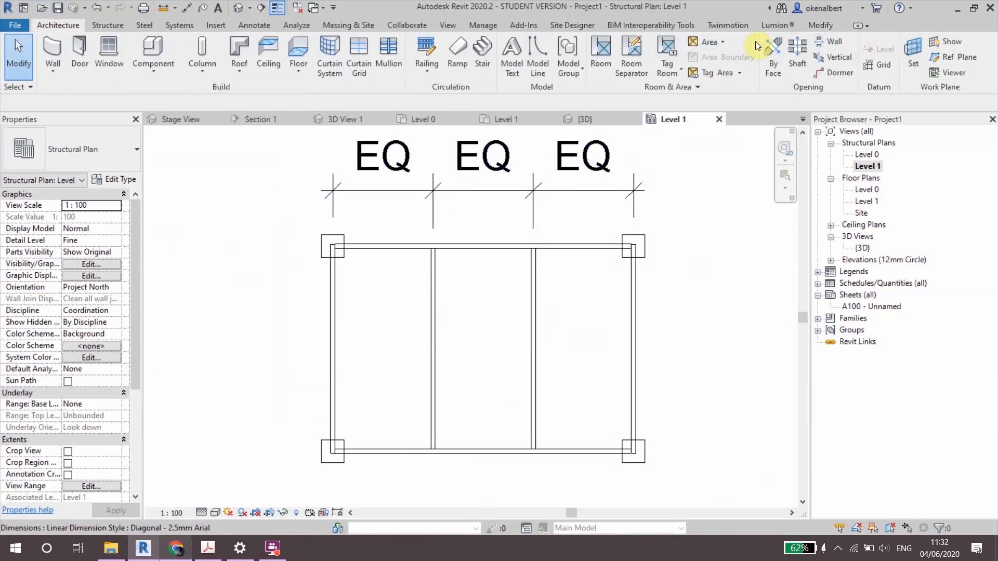
{"action": "left_click", "coordinate": [949, 57]}
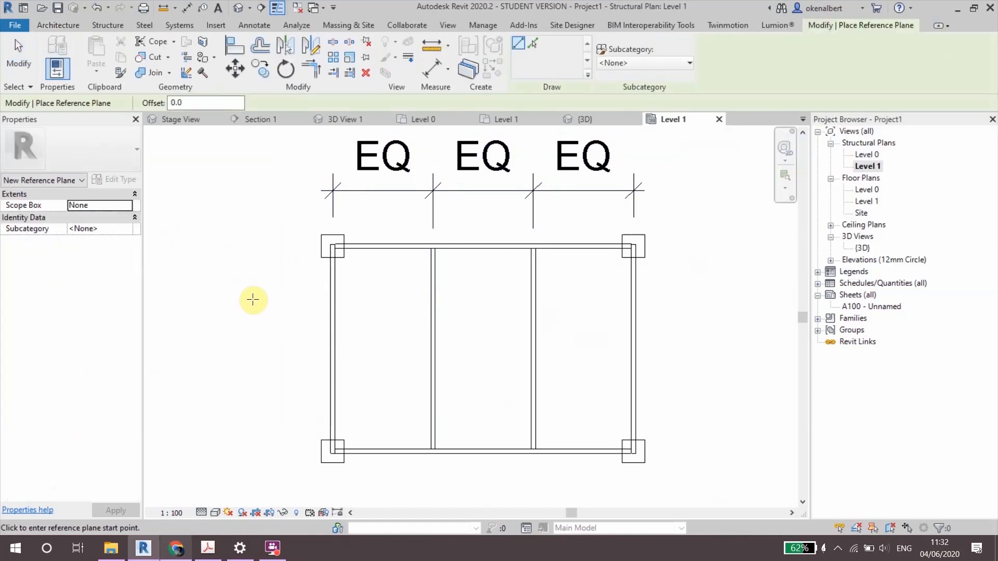
{"action": "left_click", "coordinate": [210, 297]}
{"action": "left_click", "coordinate": [711, 297]}
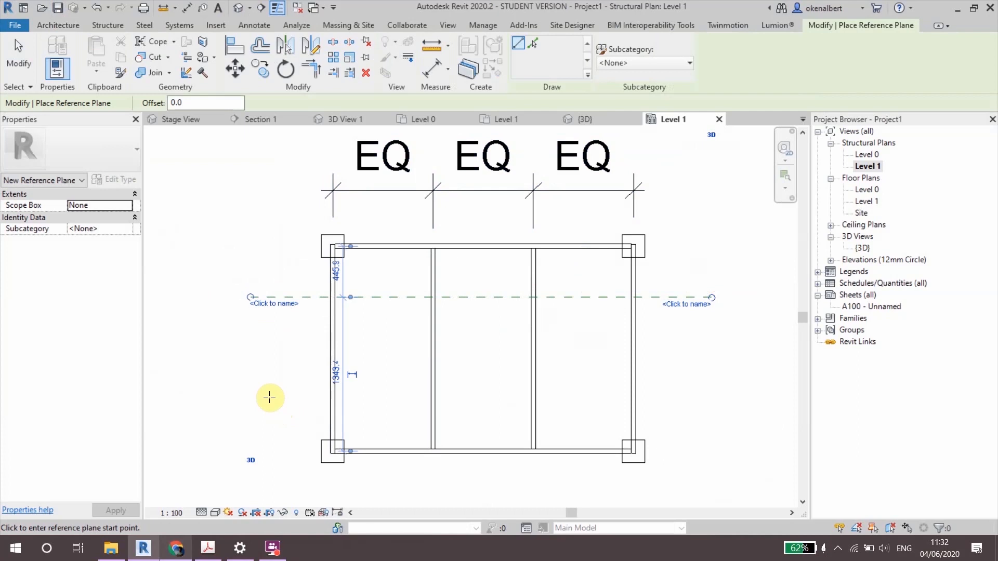
{"action": "left_click", "coordinate": [250, 393]}
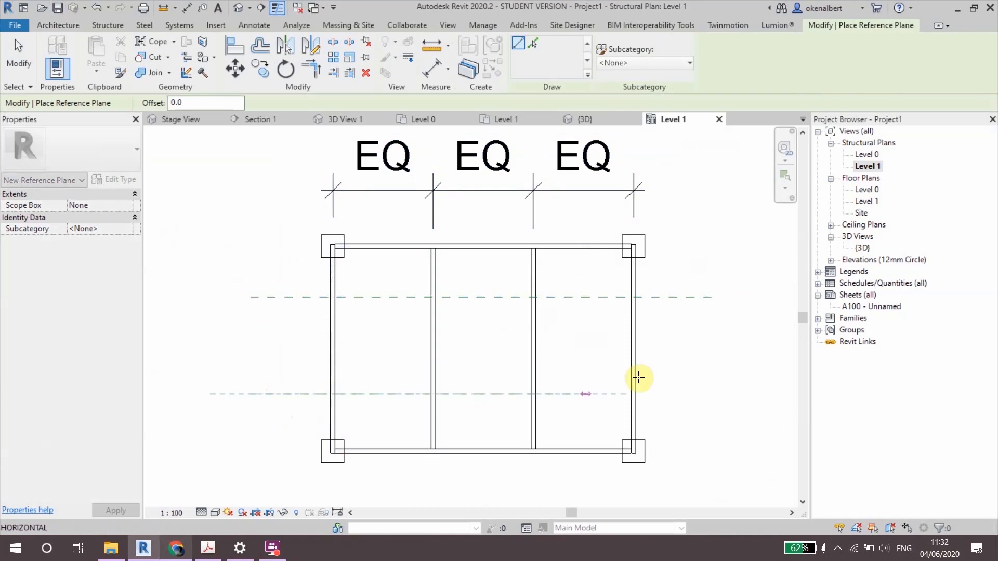
{"action": "left_click", "coordinate": [707, 393]}
{"action": "key", "text": "Escape"}
{"action": "key", "text": "Escape"}
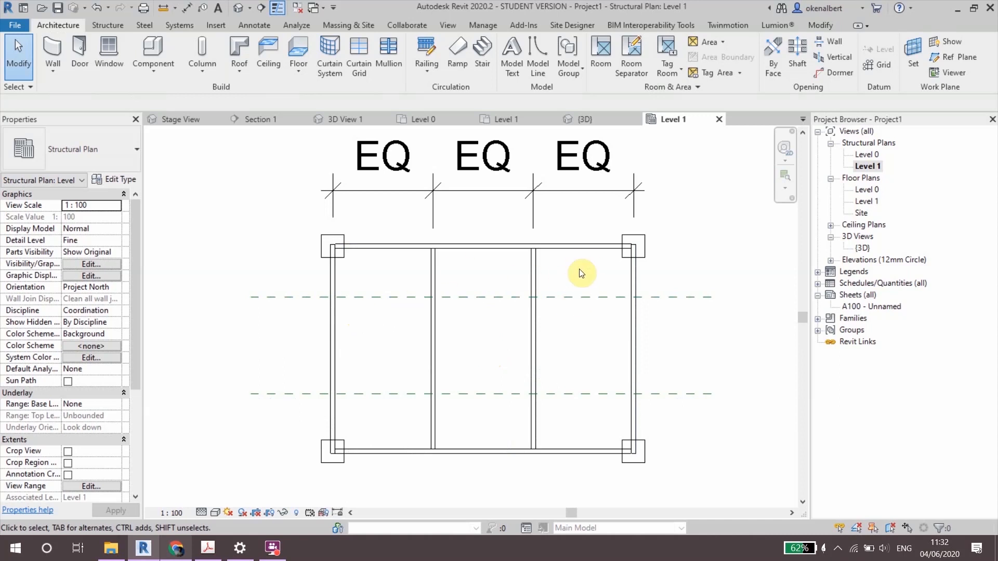
Place an aligned dimension string beside the frame from the upper-left column centre through both reference planes to the lower-left column centre
{"action": "key", "text": "i"}
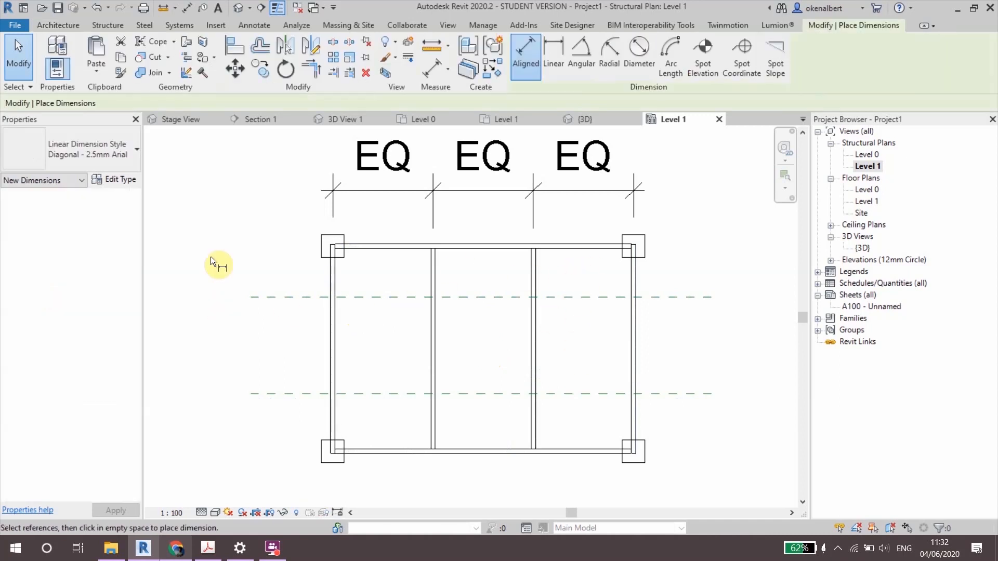
{"action": "scroll", "coordinate": [317, 250], "scroll_direction": "up", "scroll_amount": 1}
{"action": "left_click", "coordinate": [330, 254]}
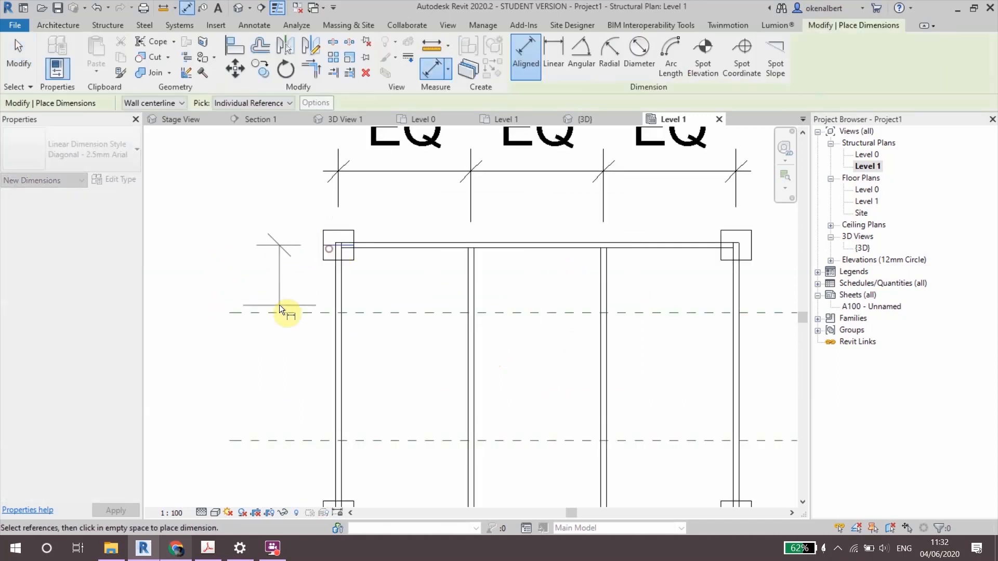
{"action": "scroll", "coordinate": [285, 312], "scroll_direction": "down", "scroll_amount": 1}
{"action": "left_click", "coordinate": [284, 311]}
{"action": "left_click", "coordinate": [270, 423]}
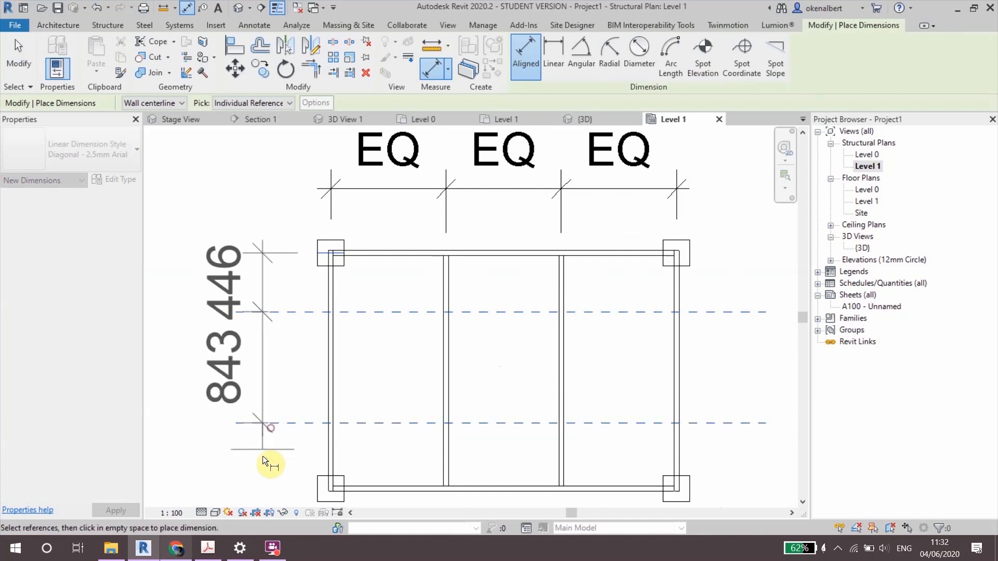
{"action": "scroll", "coordinate": [330, 396], "scroll_direction": "up", "scroll_amount": 2}
{"action": "left_click", "coordinate": [344, 395]}
{"action": "scroll", "coordinate": [245, 416], "scroll_direction": "down", "scroll_amount": 2}
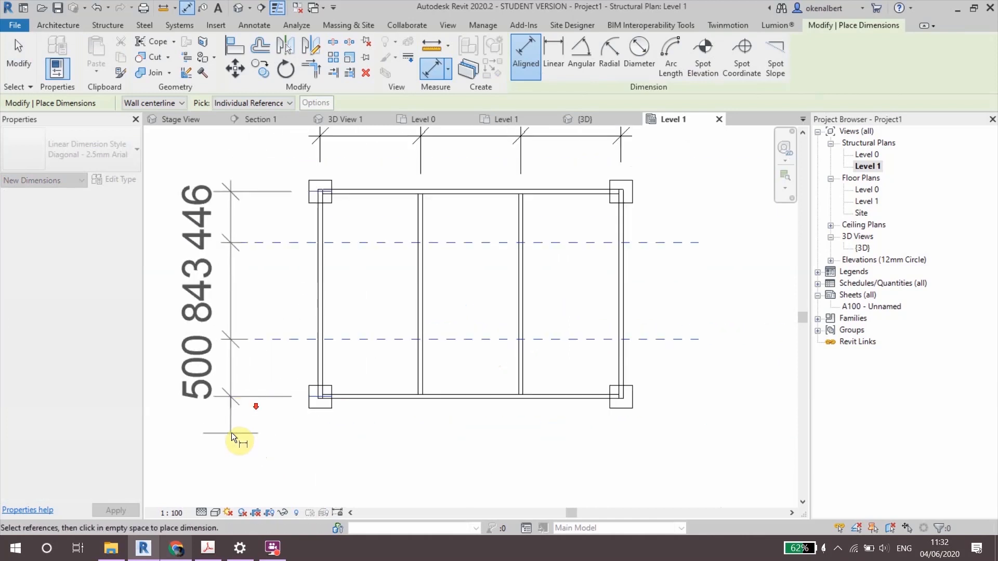
{"action": "left_click", "coordinate": [235, 405]}
{"action": "scroll", "coordinate": [251, 332], "scroll_direction": "down", "scroll_amount": 1}
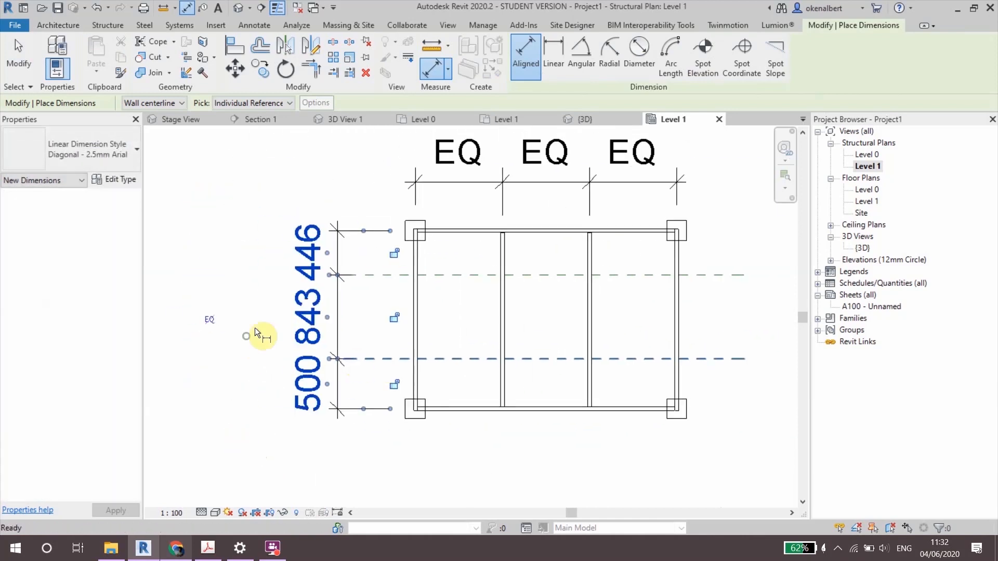
Apply the equality constraint to the vertical dimension string so the two reference planes are evenly spaced
{"action": "left_click", "coordinate": [208, 320]}
{"action": "scroll", "coordinate": [613, 343], "scroll_direction": "up", "scroll_amount": 1}
{"action": "middle_click_drag", "start_coordinate": [561, 343], "coordinate": [502, 346]}
{"action": "key", "text": "Escape"}
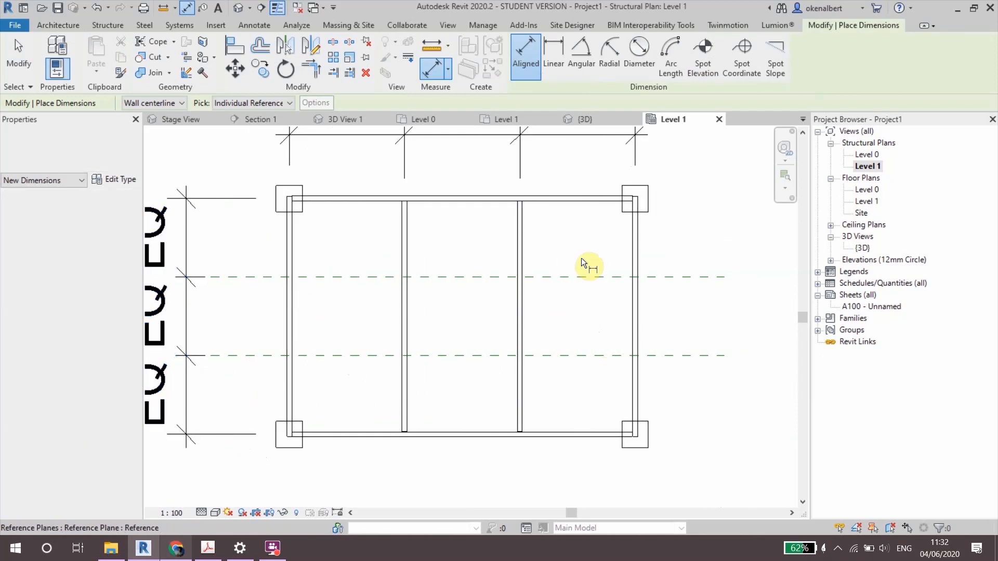
{"action": "key", "text": "Escape"}
Inspect the aligned beam framing in the {3D} view and return to the Level 1 structural plan
{"action": "left_click", "coordinate": [584, 119]}
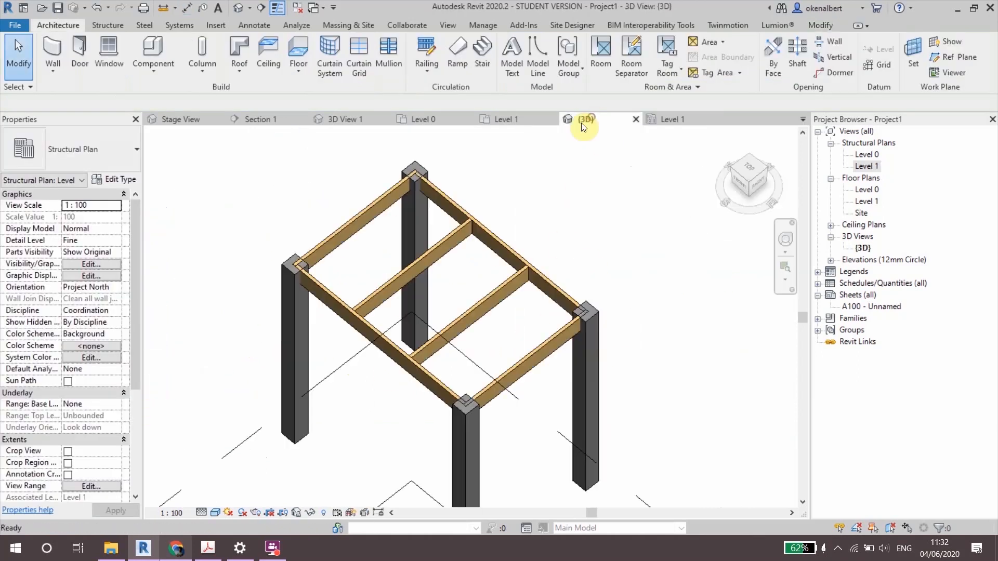
{"action": "middle_click_drag", "start_coordinate": [439, 357], "coordinate": [679, 133], "text": "shift"}
{"action": "left_click", "coordinate": [696, 121]}
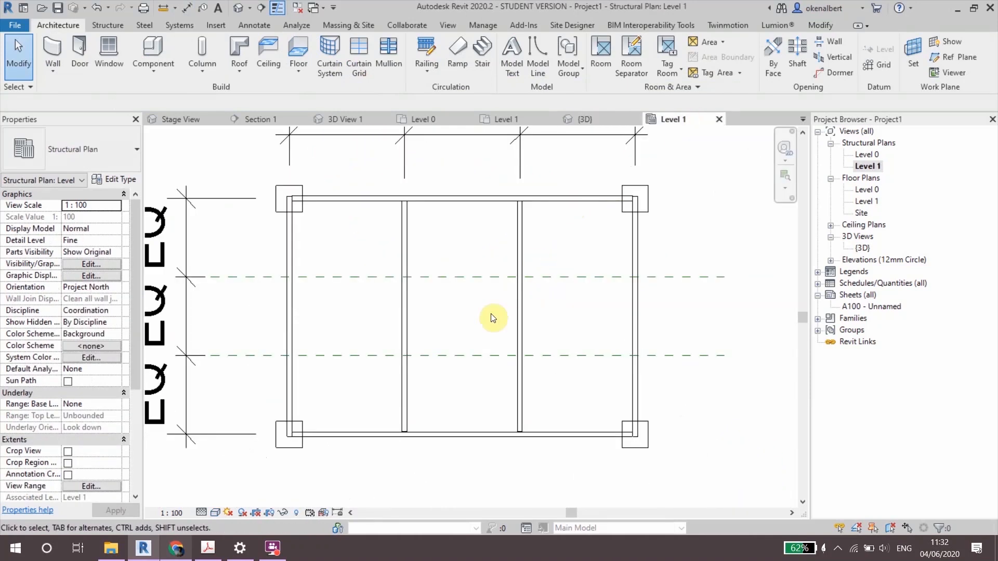
{"action": "scroll", "coordinate": [459, 362], "scroll_direction": "down", "scroll_amount": 1}
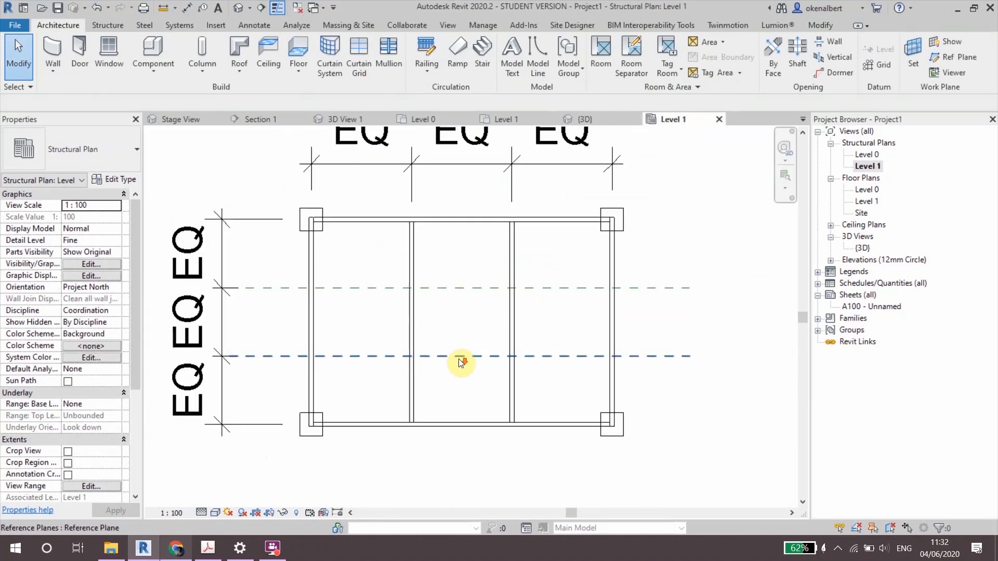